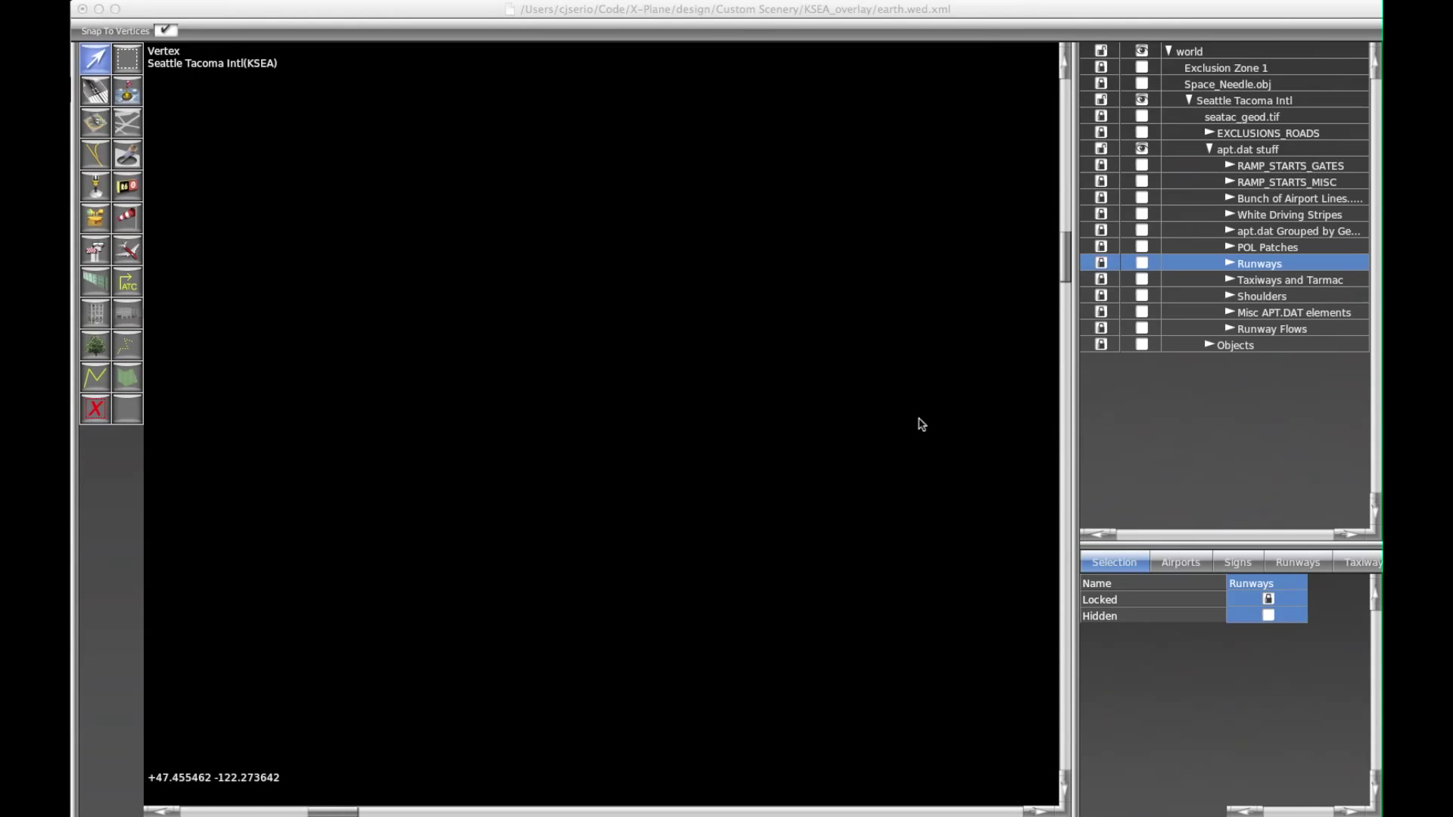
Unhide the Runways layer so the three parallel runways appear, zooming out slightly
left_click(1139, 263)
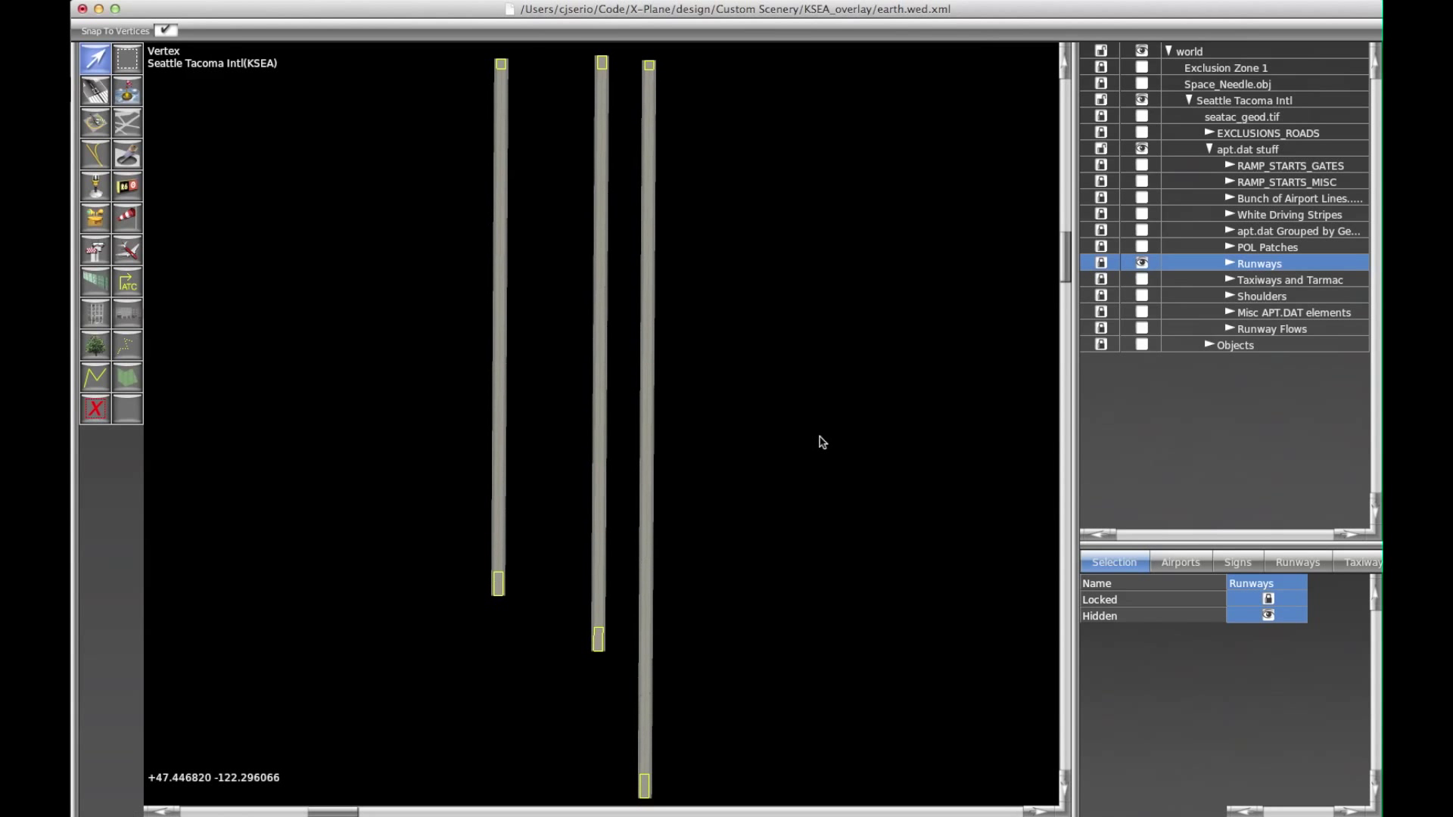
scroll(825, 439, "down", 3)
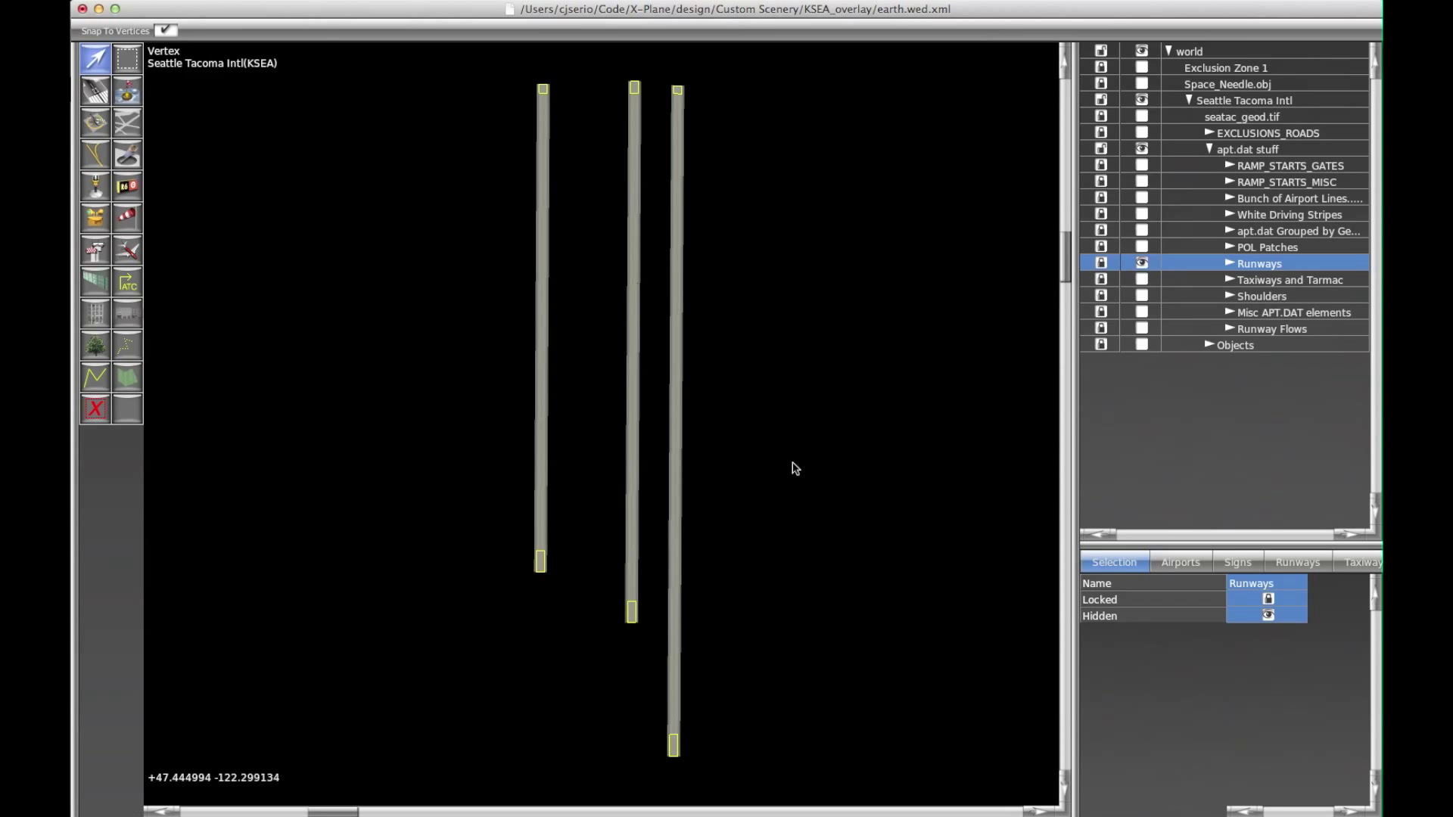
Choose the Taxi Routes tool and check its Slop value in the tool options
left_click(127, 284)
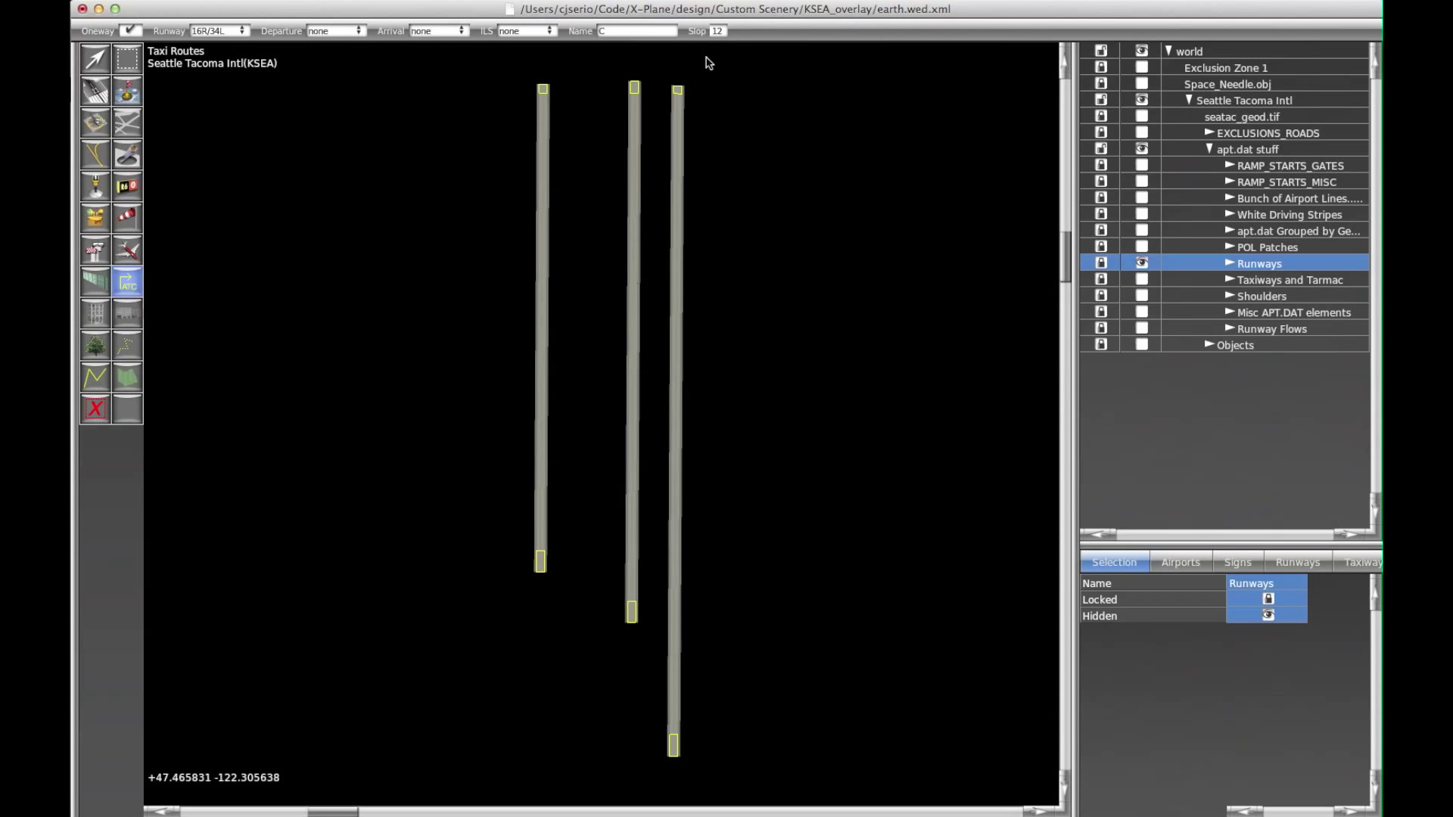
left_click(715, 34)
Make new taxi routes two-way on runway 16L/34R with departures 16L and 34R
left_click(131, 31)
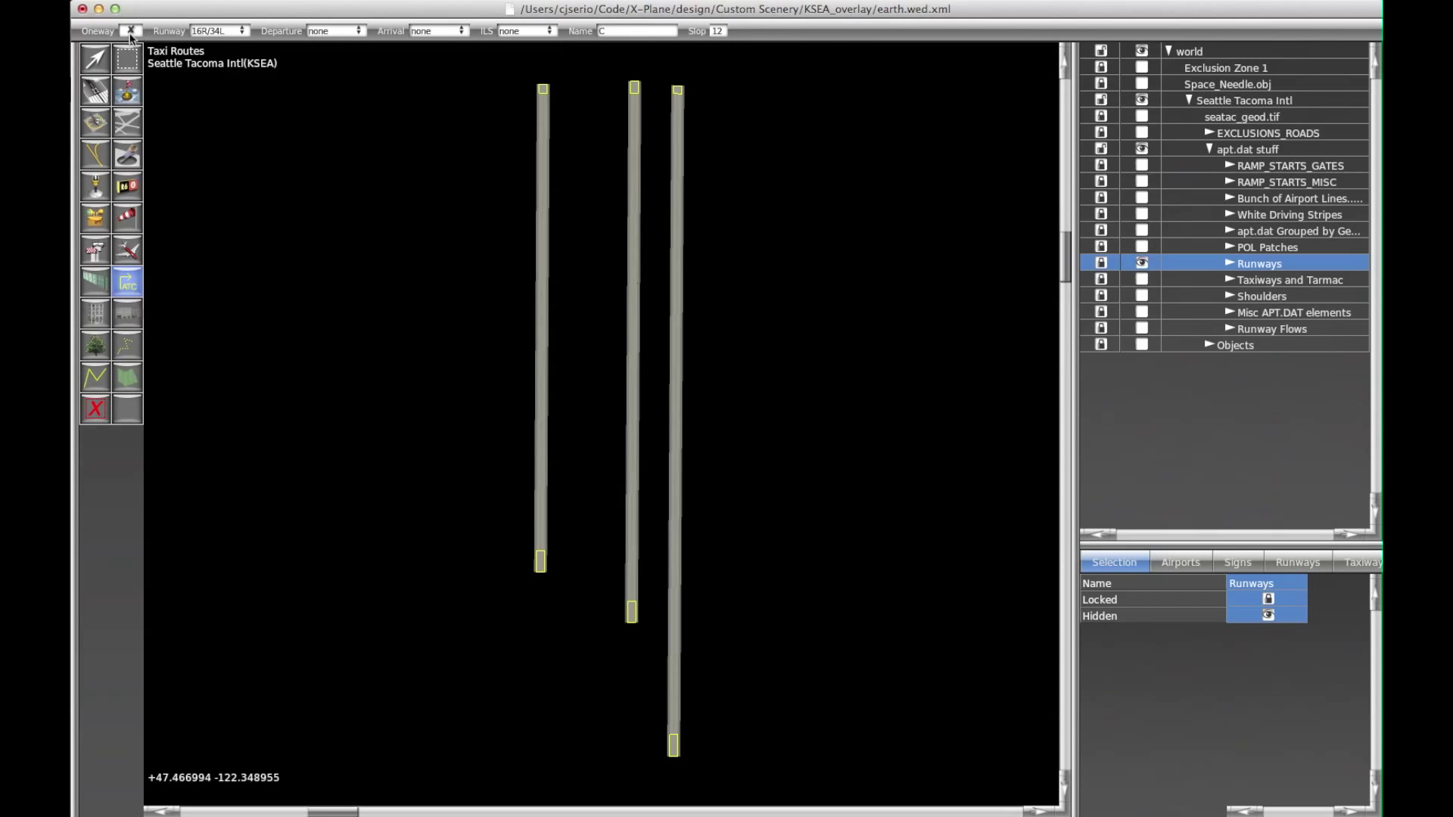
left_click(230, 31)
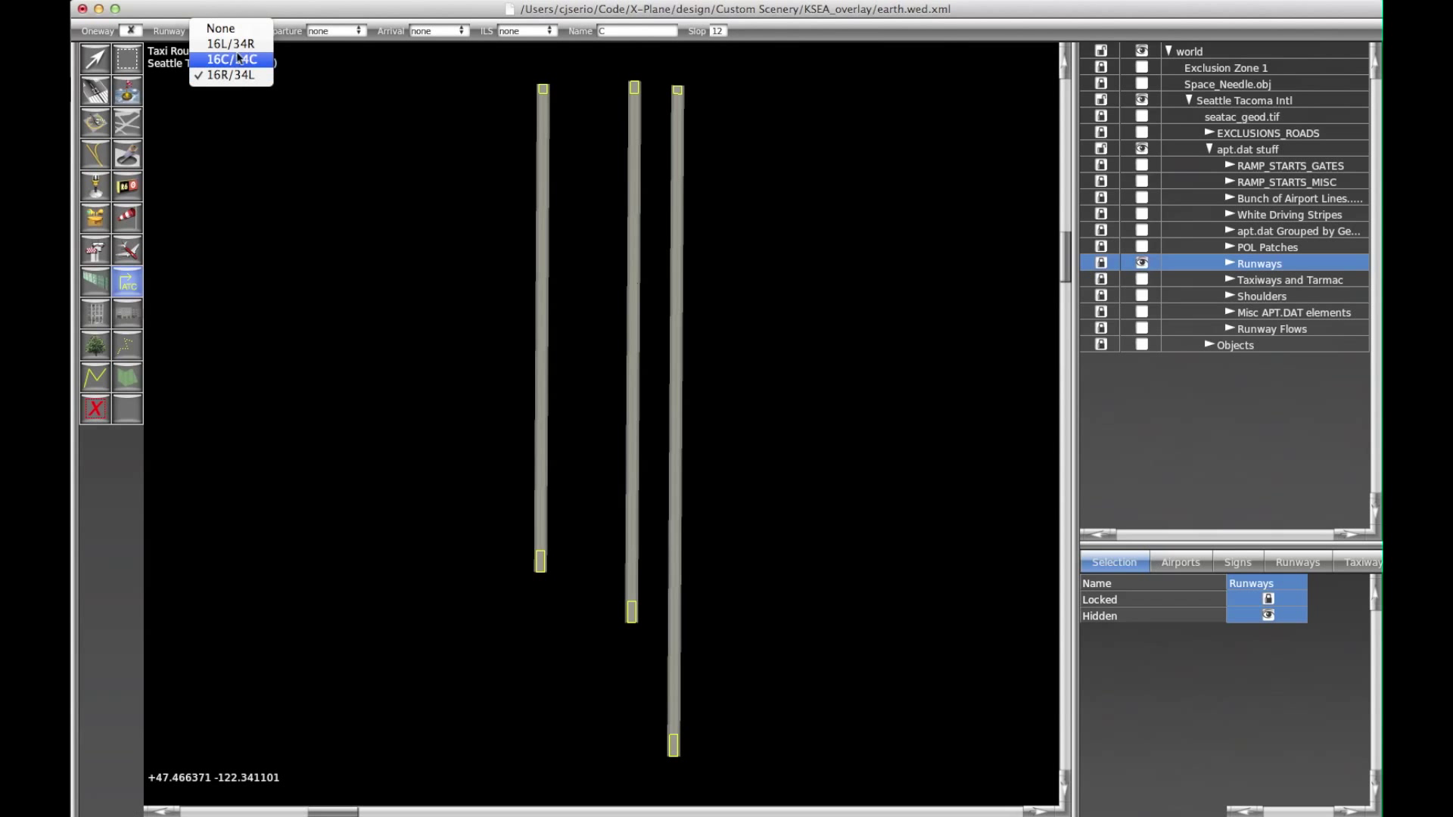
left_click(240, 46)
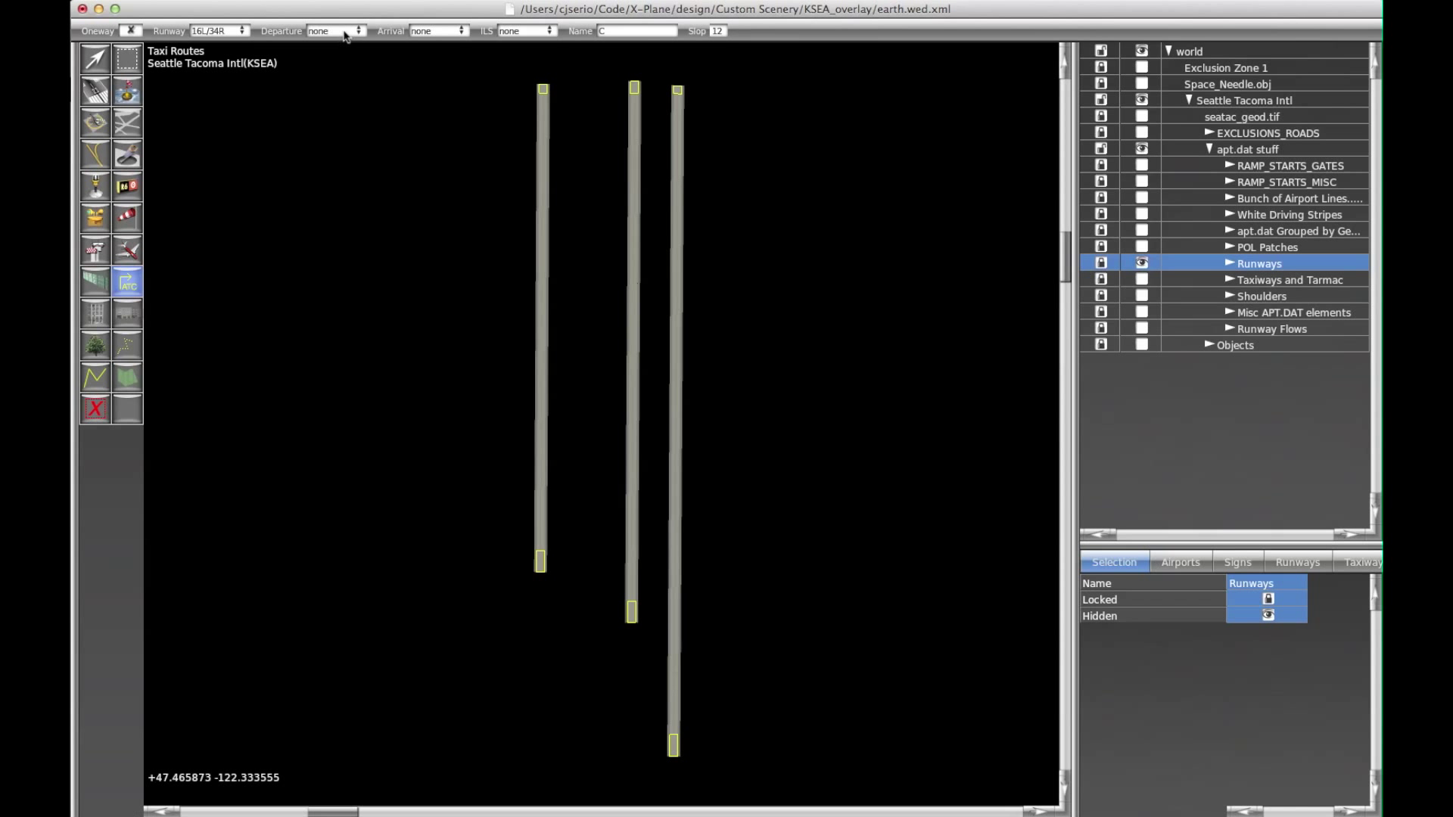
left_click(344, 32)
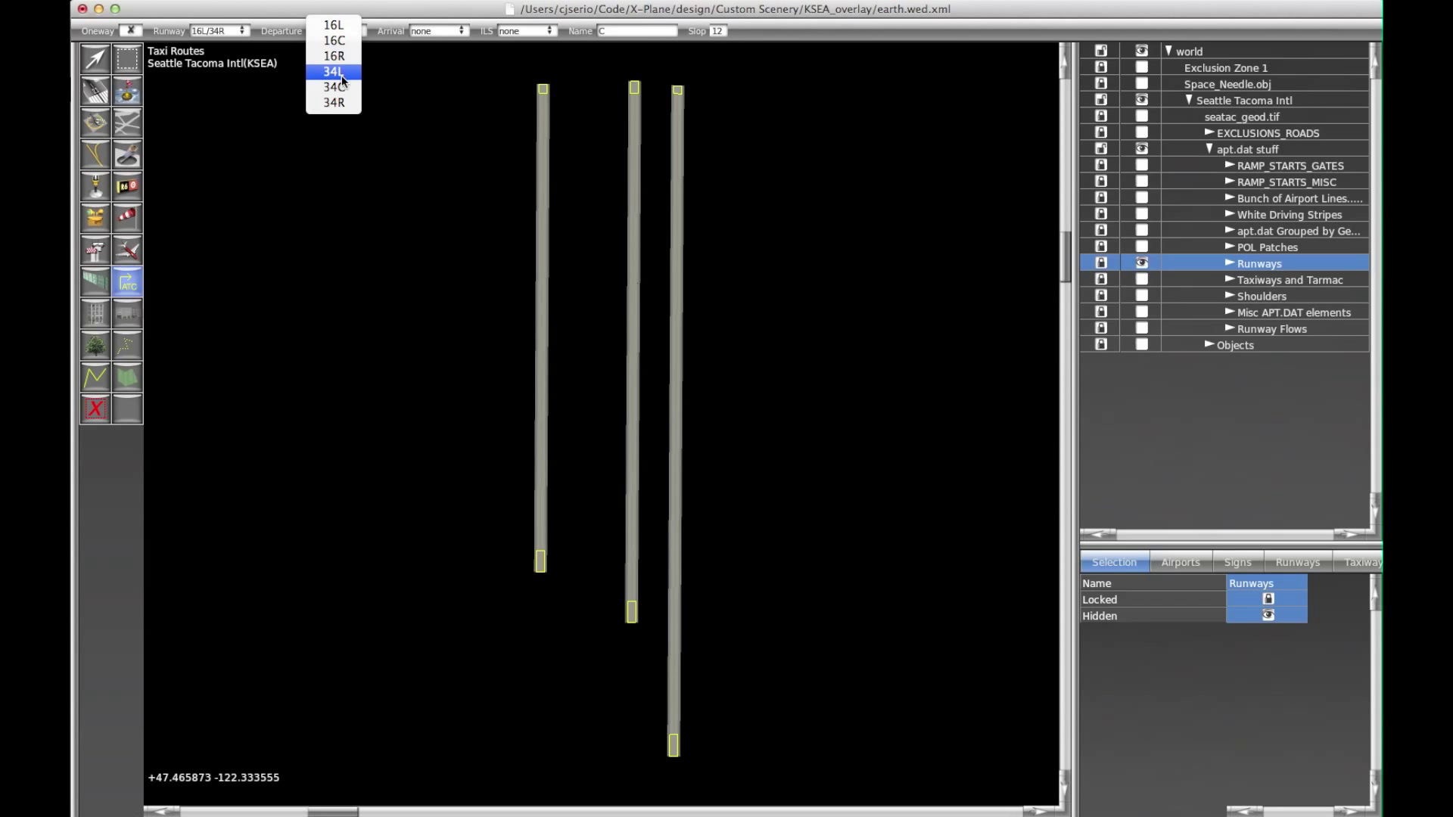
left_click(338, 104)
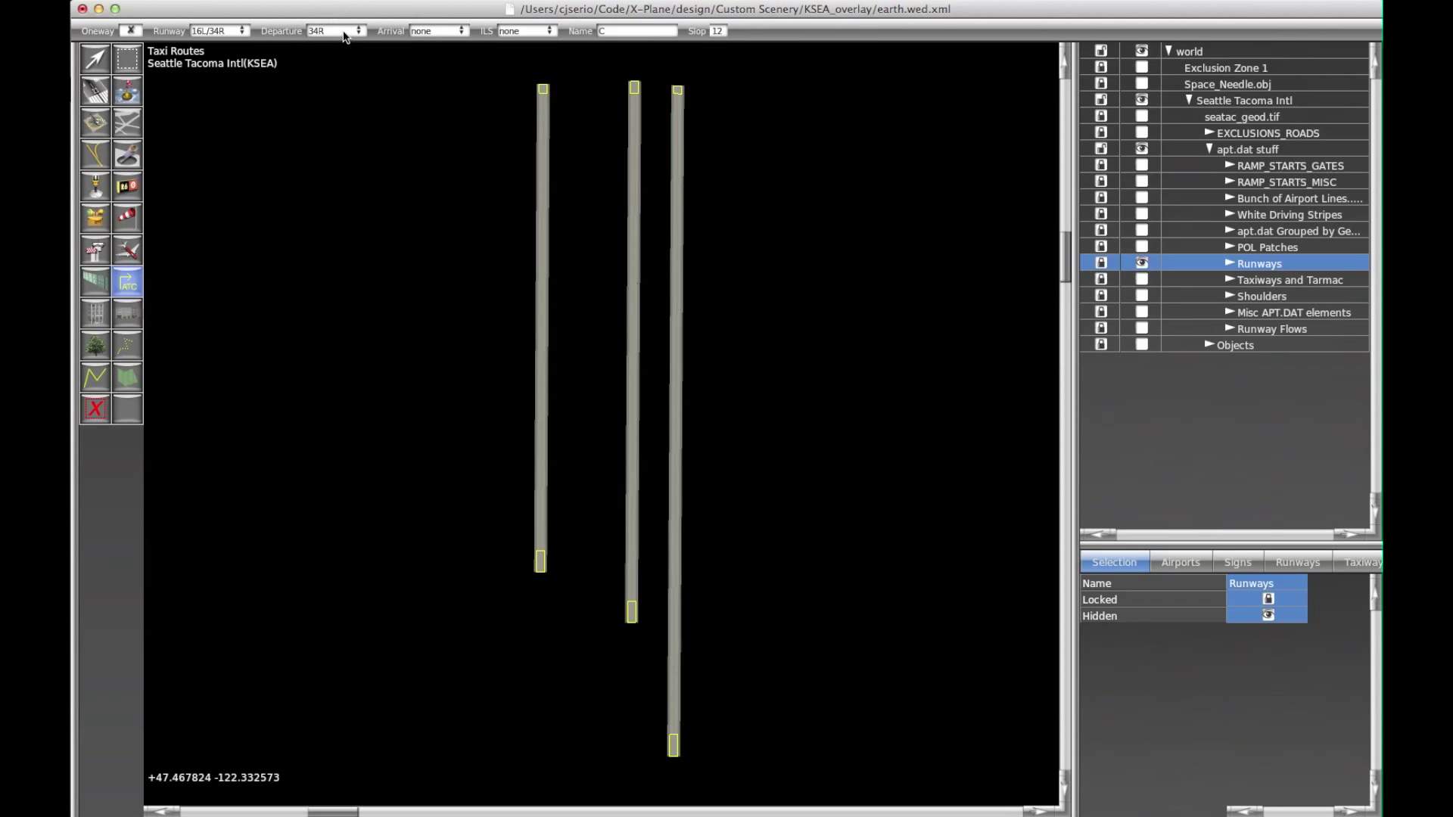
left_click(343, 31)
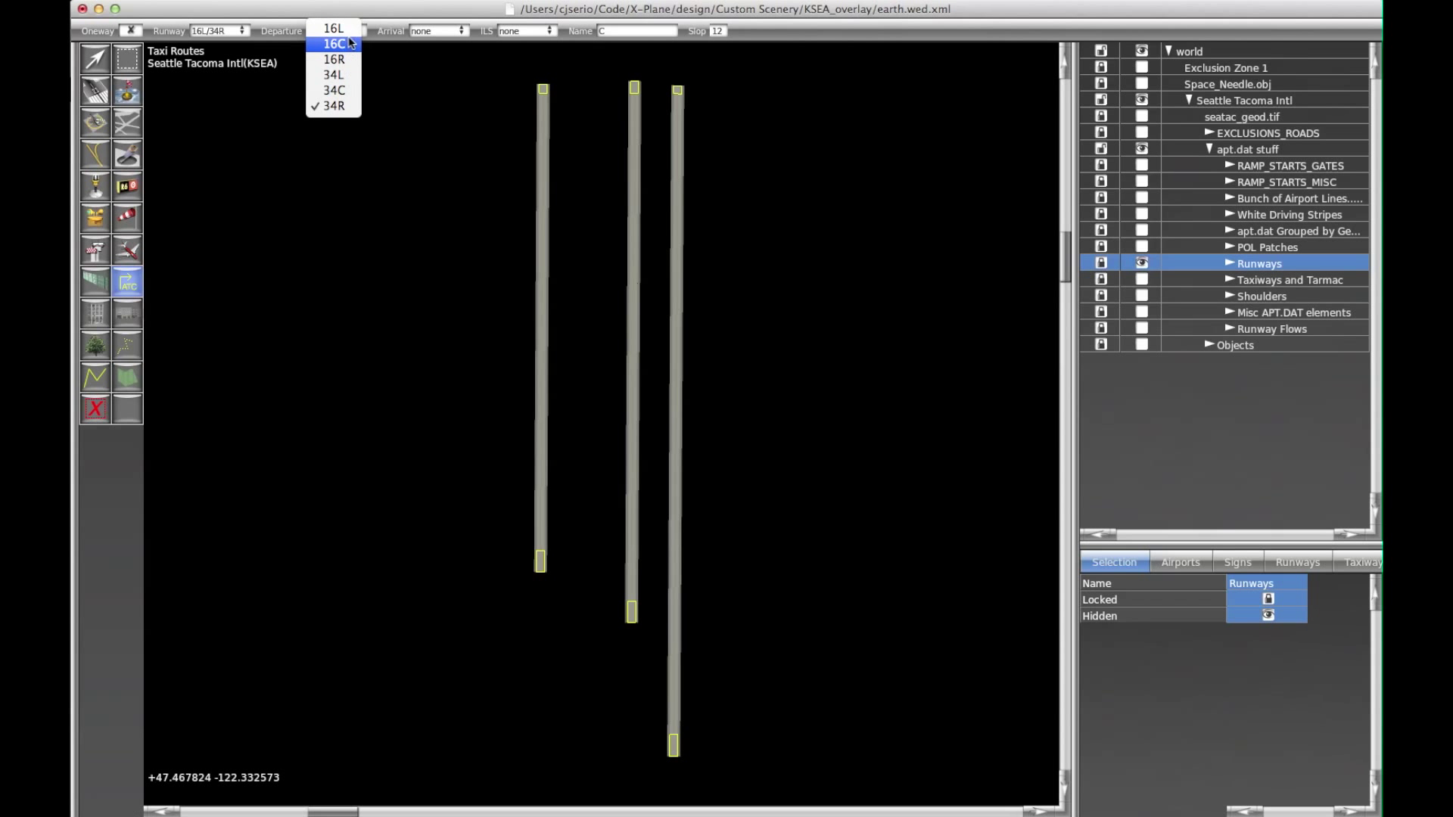
left_click(337, 28)
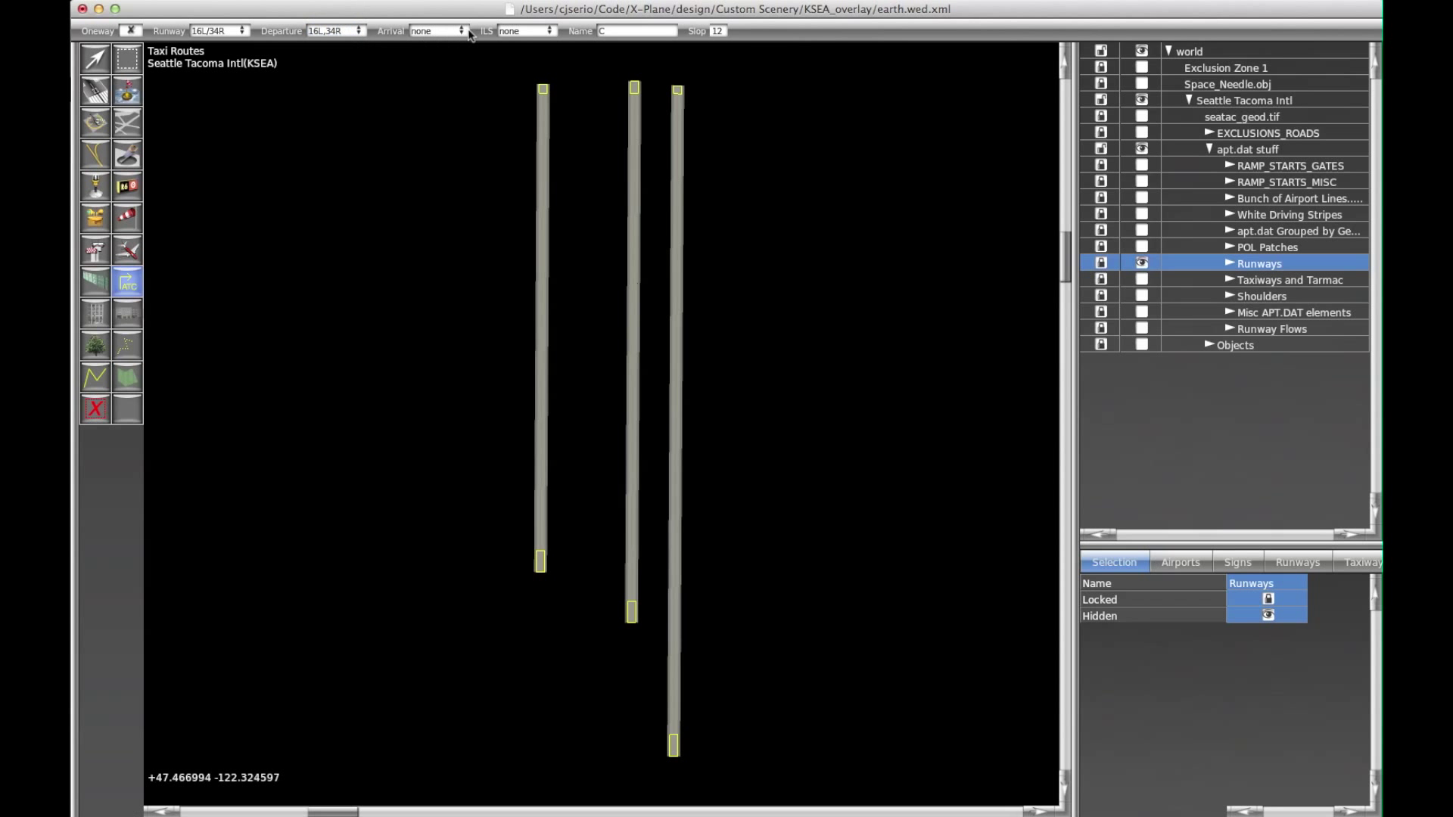
Set arrival runways to 16L and 34R, then select the route name for replacement
left_click(457, 32)
left_click(437, 105)
left_click(444, 31)
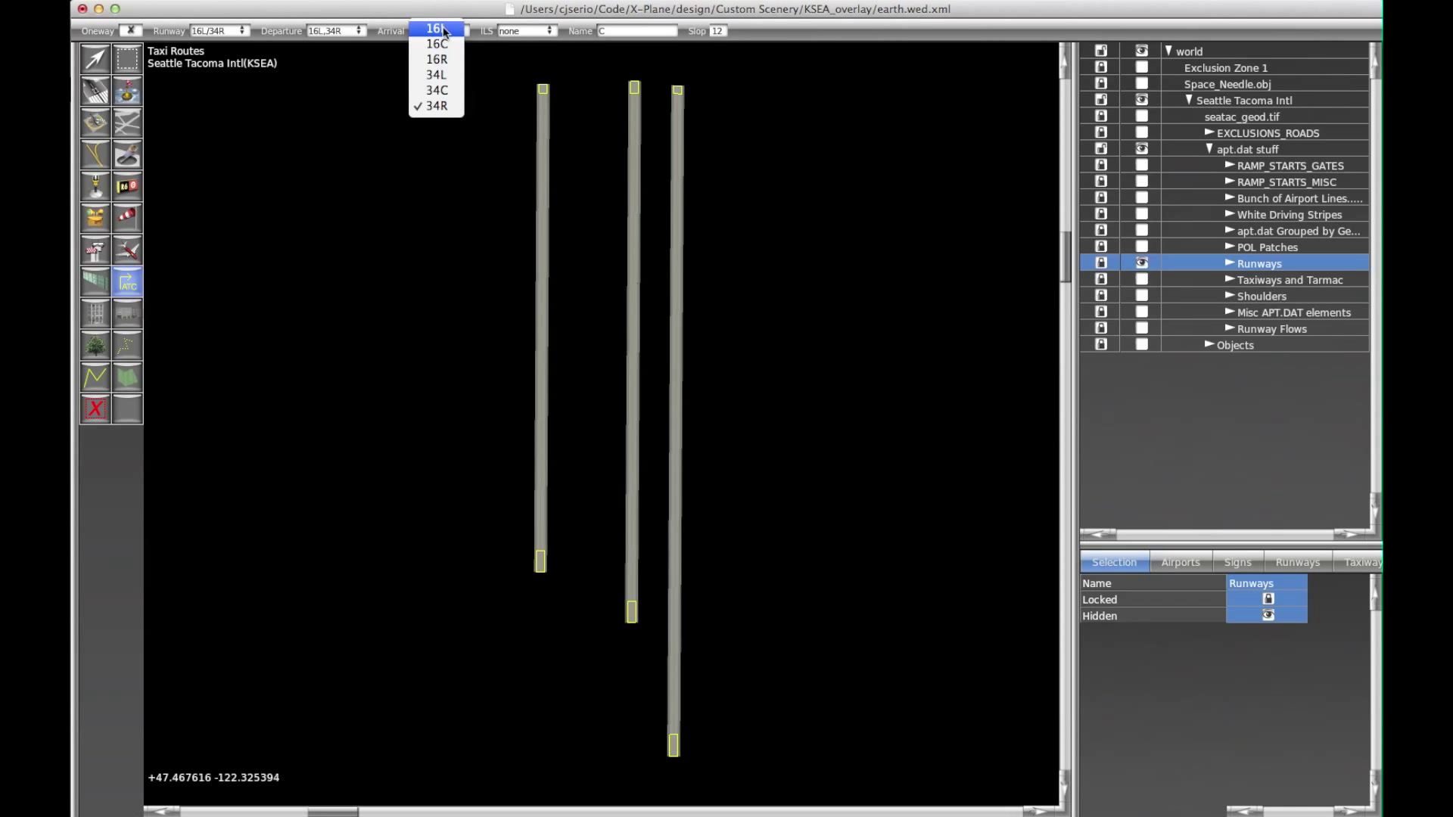
left_click(444, 28)
left_click(451, 32)
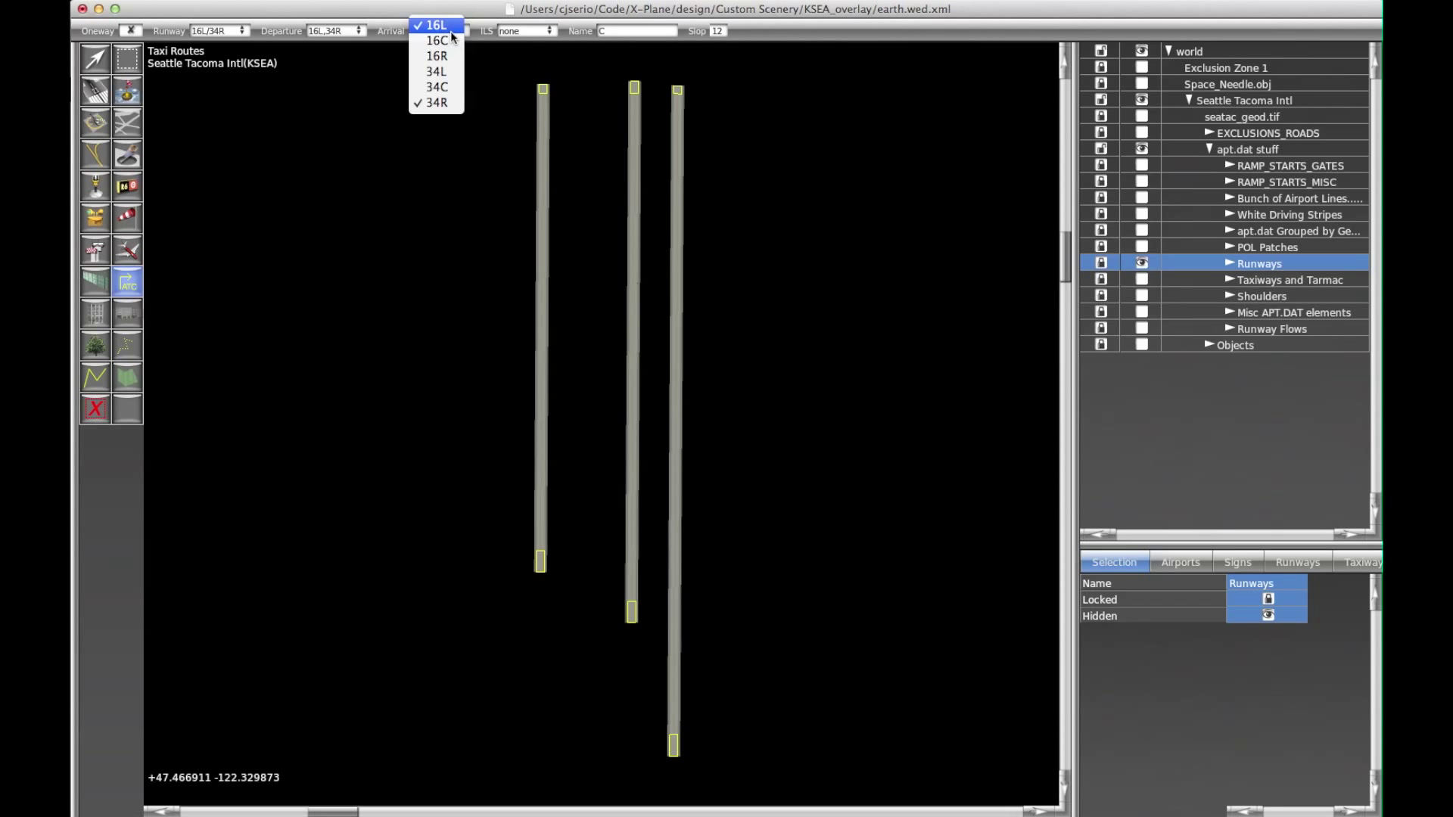
left_click(465, 29)
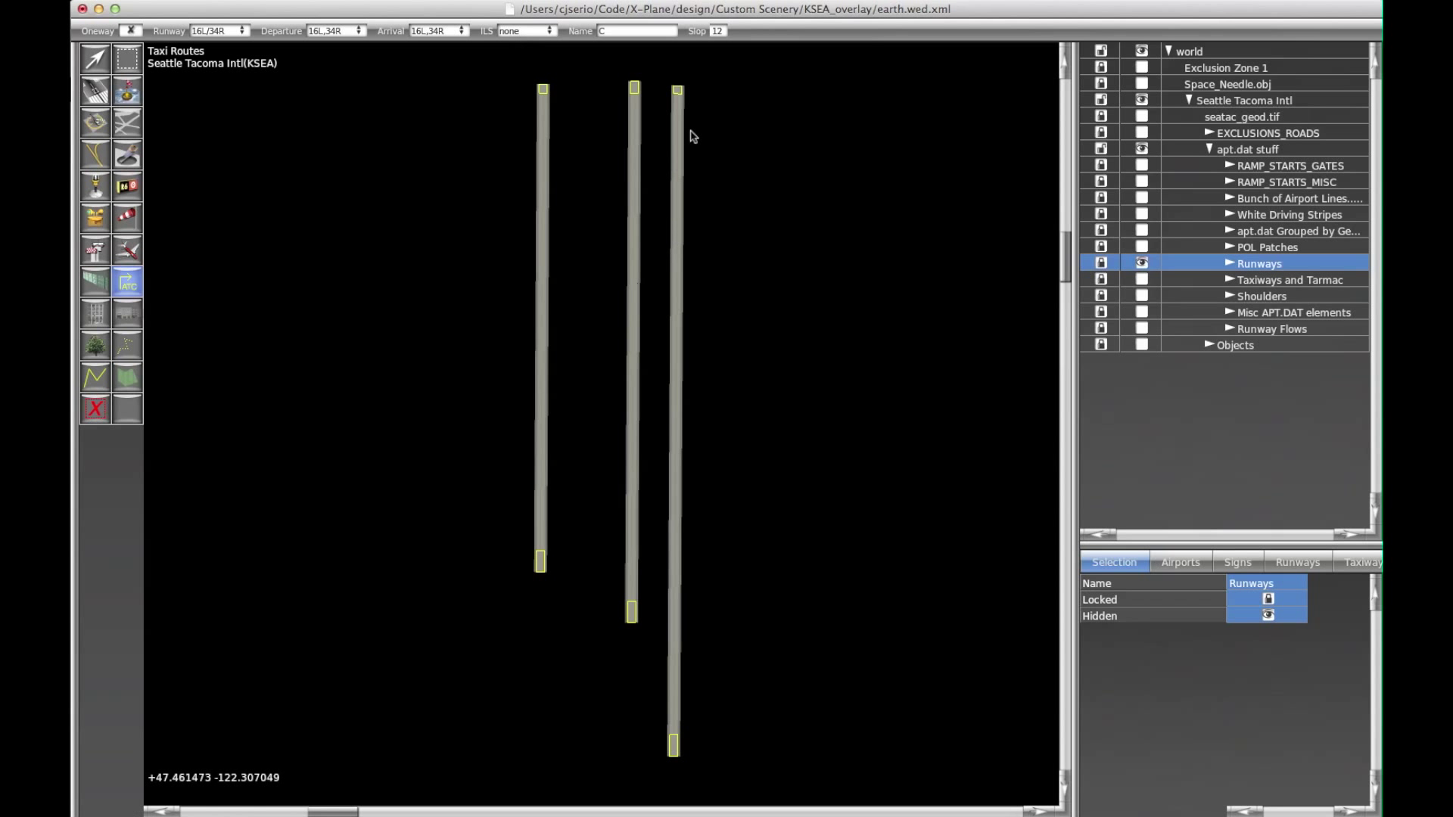
left_click(616, 35)
Bring the runway tops into view and place the route point at the right runway's top end
scroll(678, 742, "up", 1)
scroll(677, 740, "up", 5)
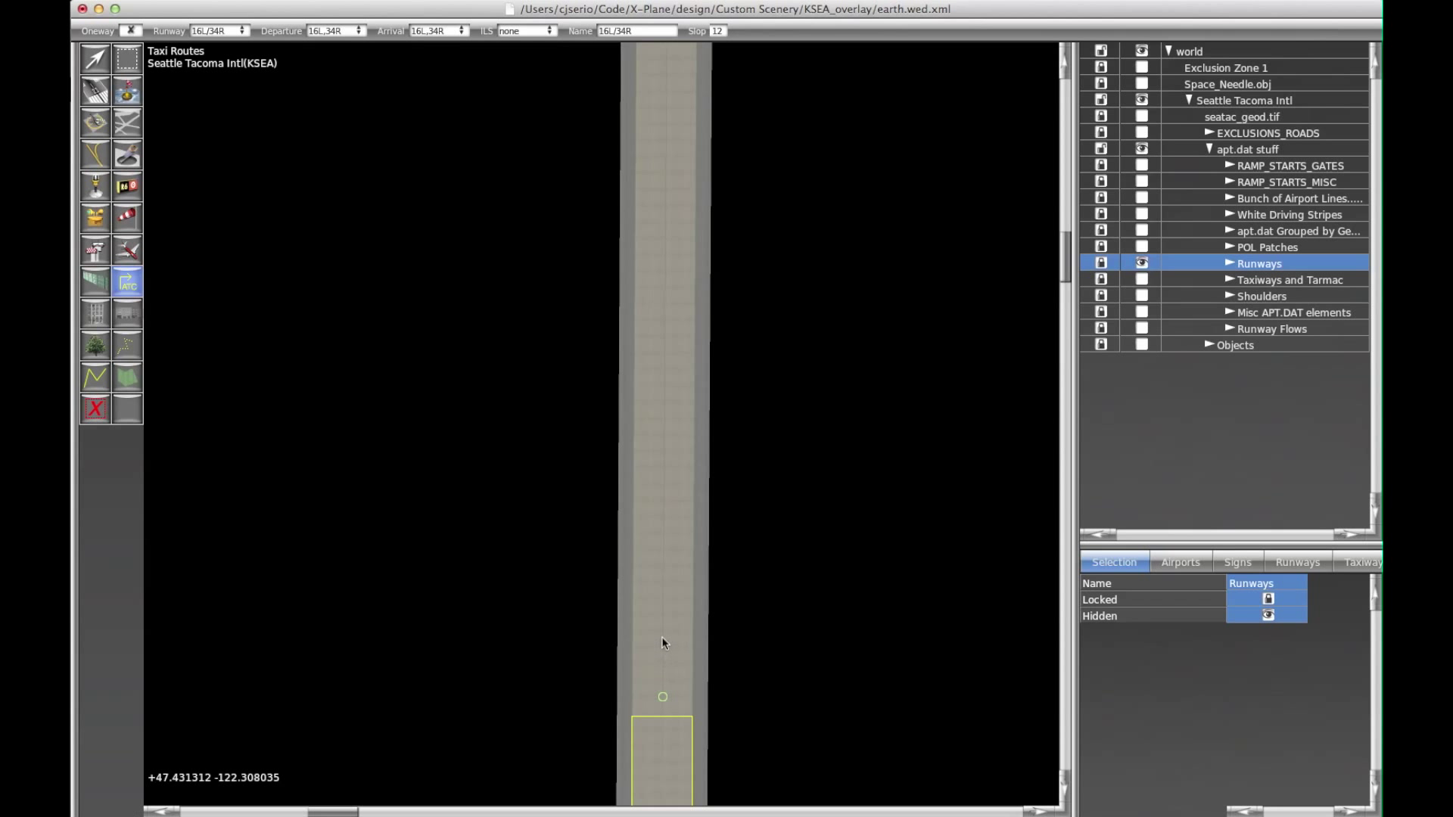
scroll(661, 641, "down", 5)
right_click_drag(698, 221, 688, 509)
right_click_drag(701, 214, 684, 499)
scroll(677, 477, "up", 4)
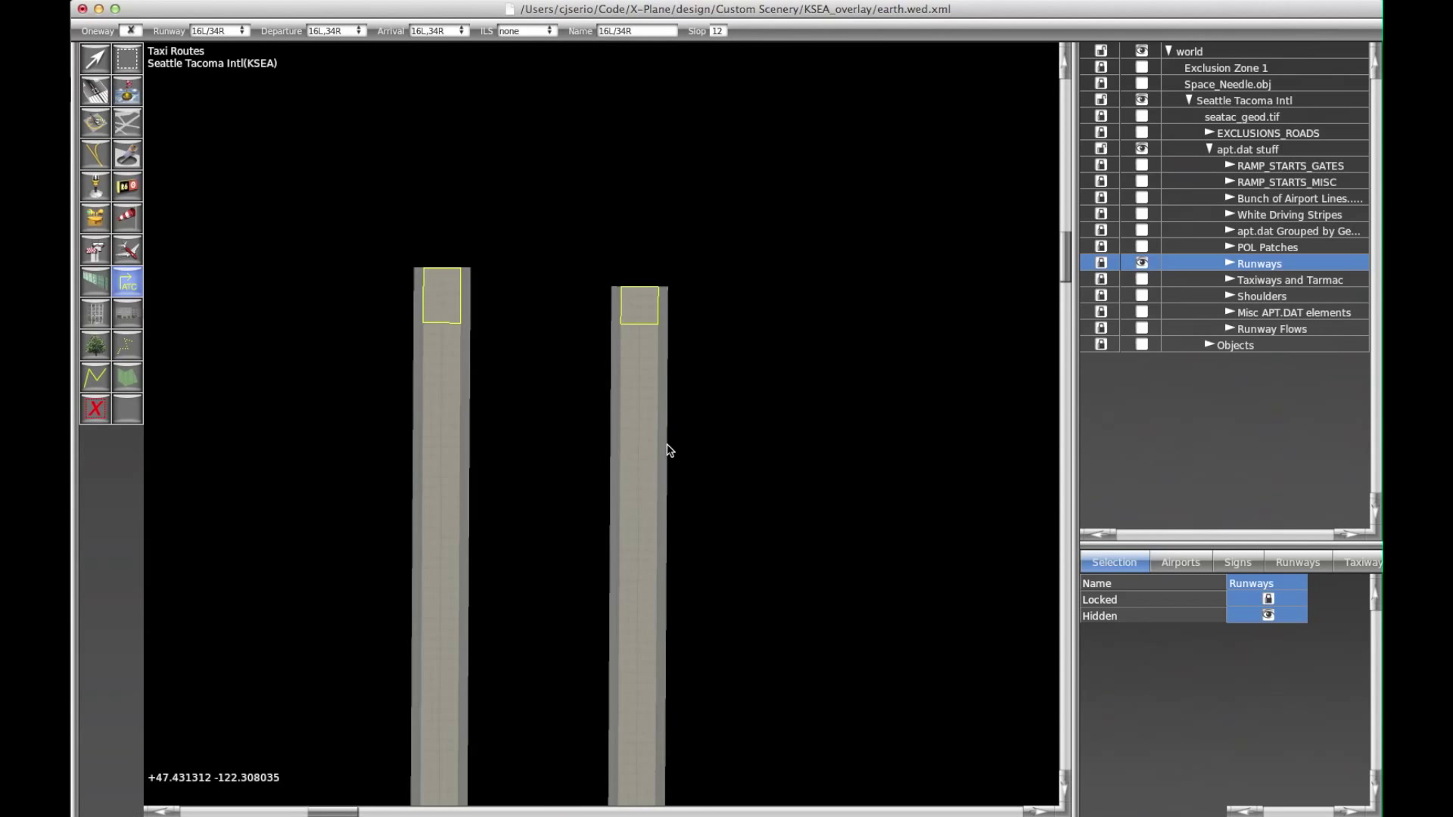
scroll(635, 320, "up", 3)
left_click(637, 320)
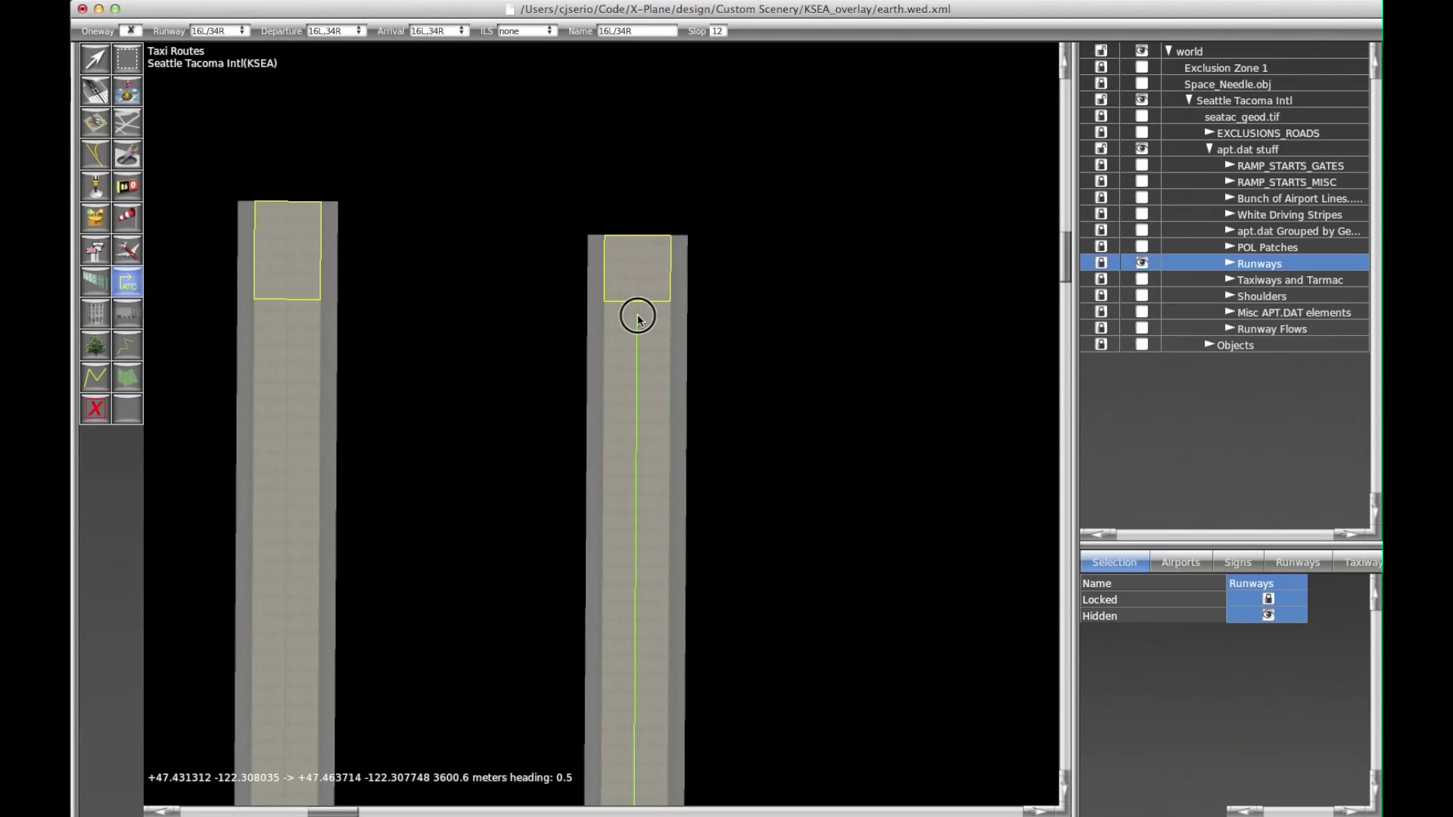
Finish the roughly 3600 m 16L/34R taxi route and zoom out to show all three runways
scroll(648, 398, "down", 3)
scroll(678, 443, "down", 2)
right_click_drag(752, 356, 760, 240)
key("Return")
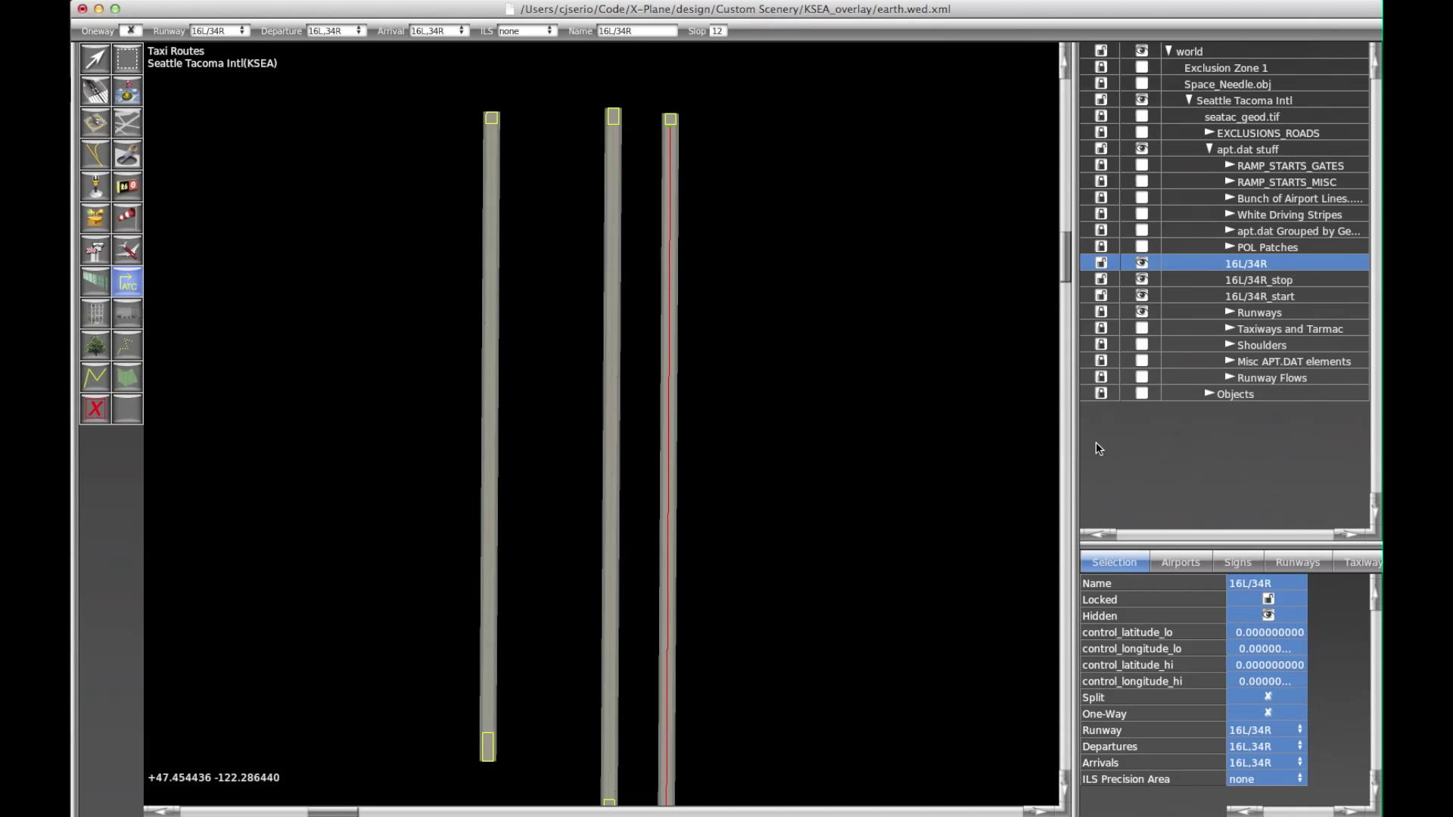
scroll(944, 502, "down", 1)
right_click_drag(944, 502, 928, 402)
scroll(928, 403, "down", 1)
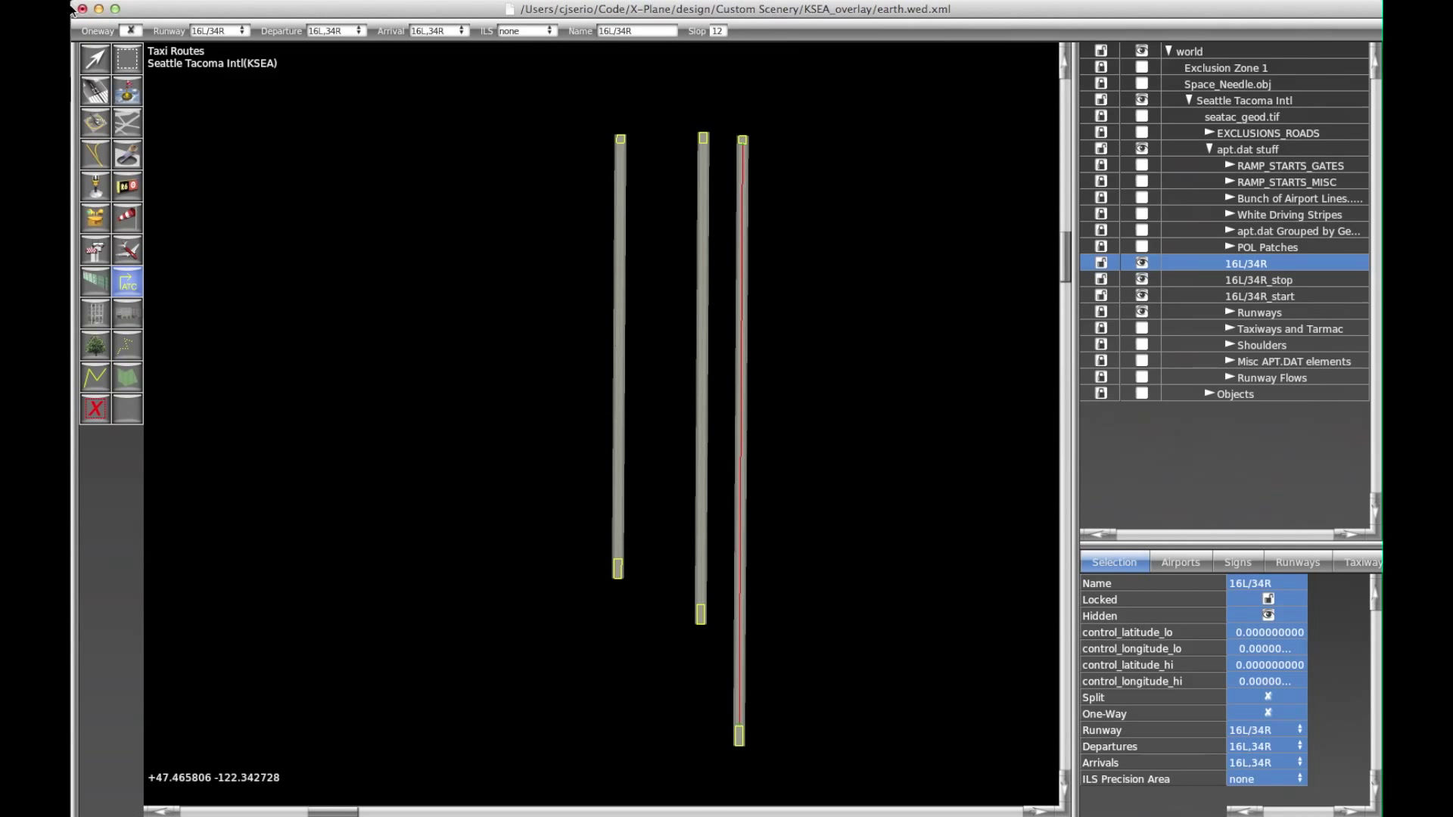
Switch to the Vertex tool and select the new 16L/34R taxi route on the right runway
left_click(92, 59)
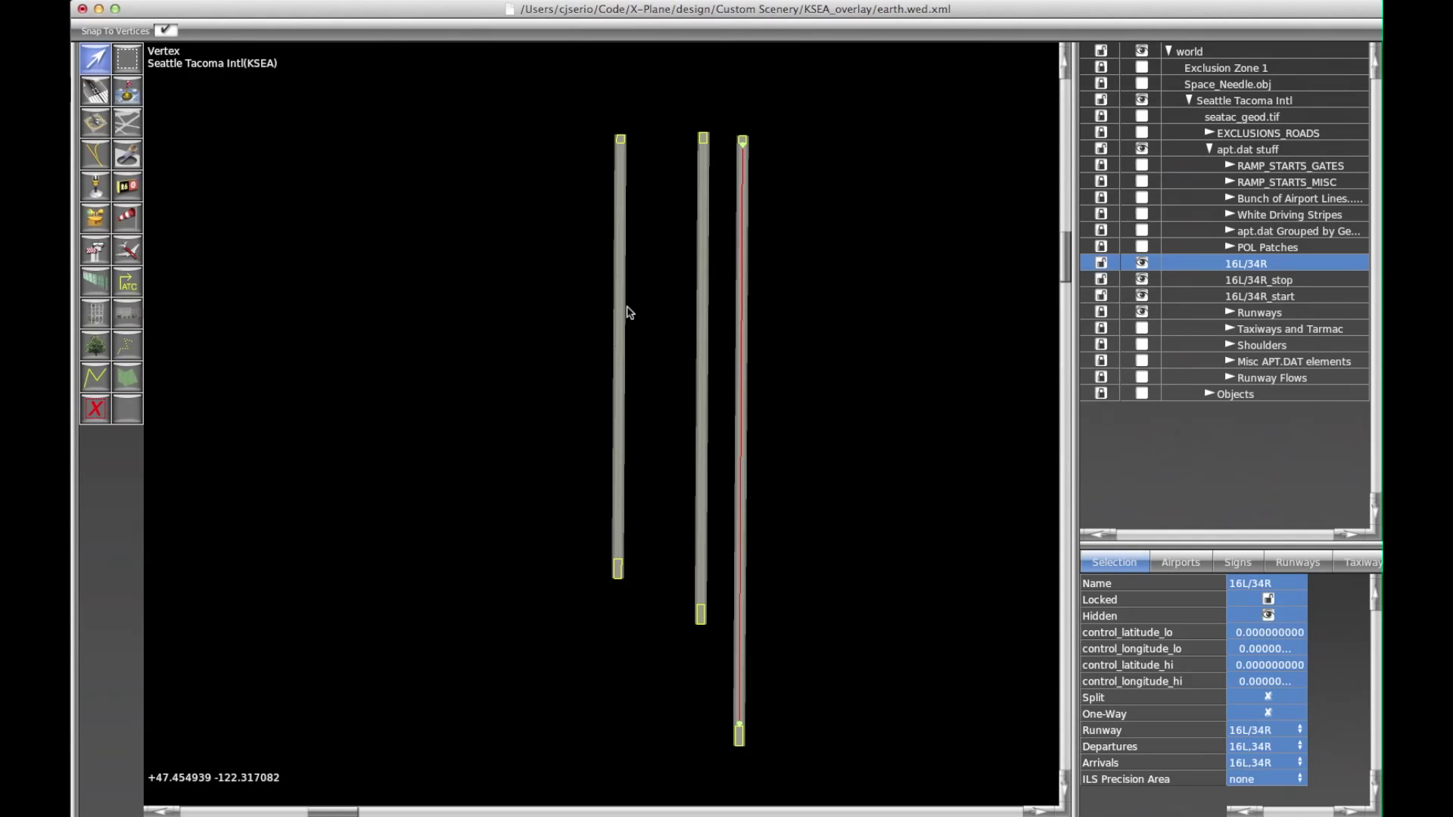
left_click(666, 336)
left_click(745, 373)
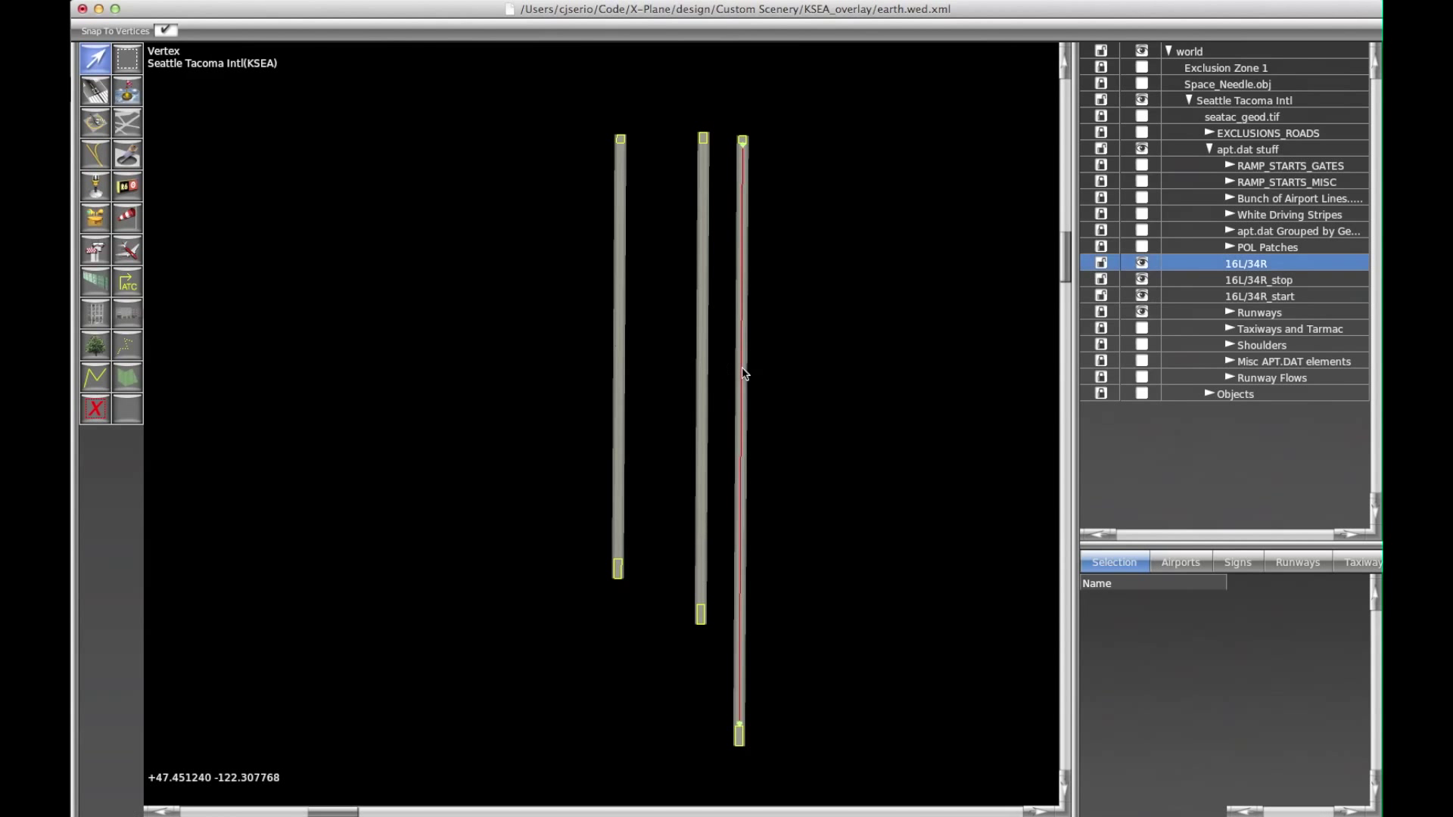
left_click(762, 168)
left_click(744, 164)
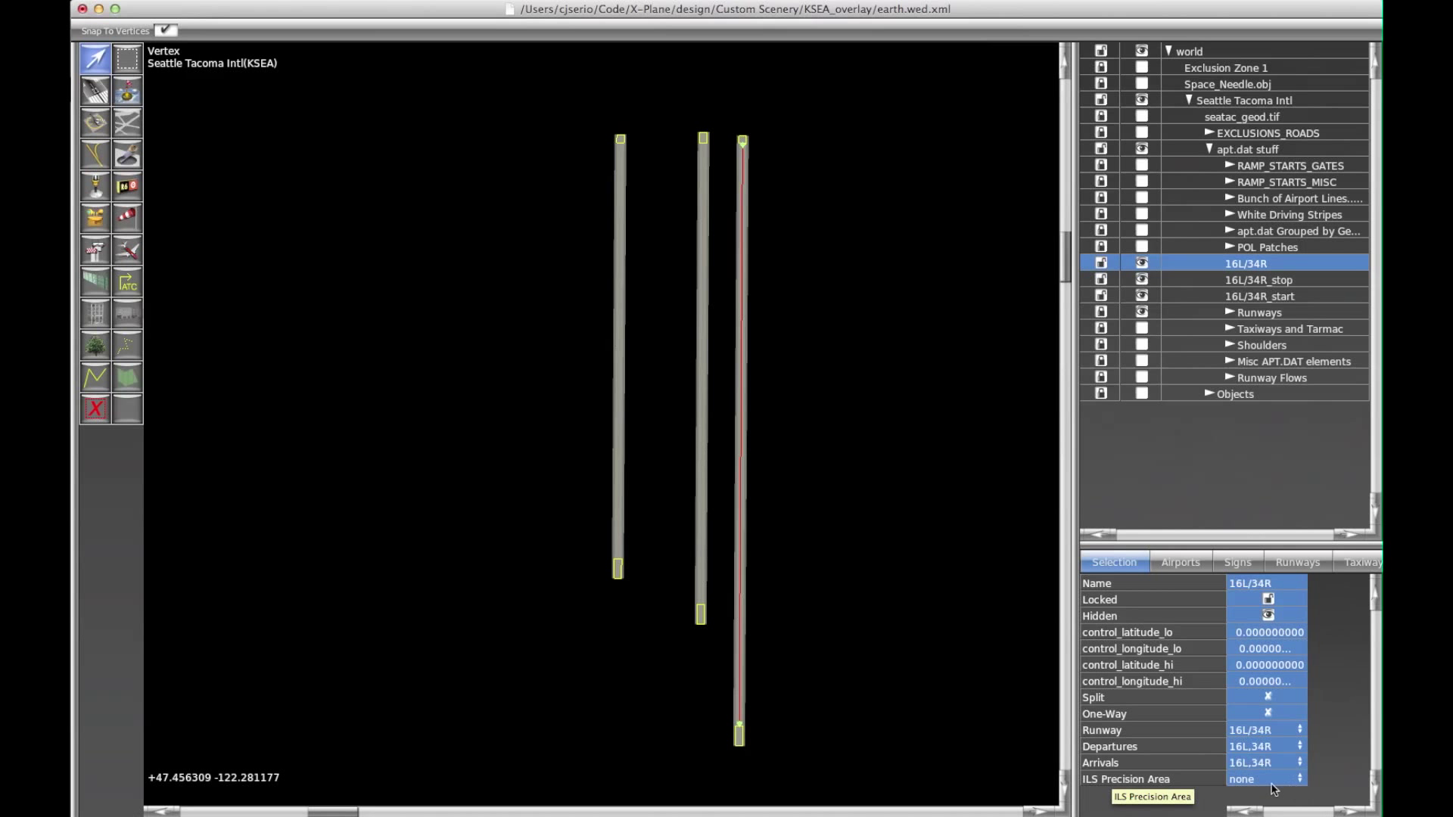
Inspect the 16L/34R_stop and 16L/34R_start nodes, then select the route together with both nodes
left_click(1289, 281)
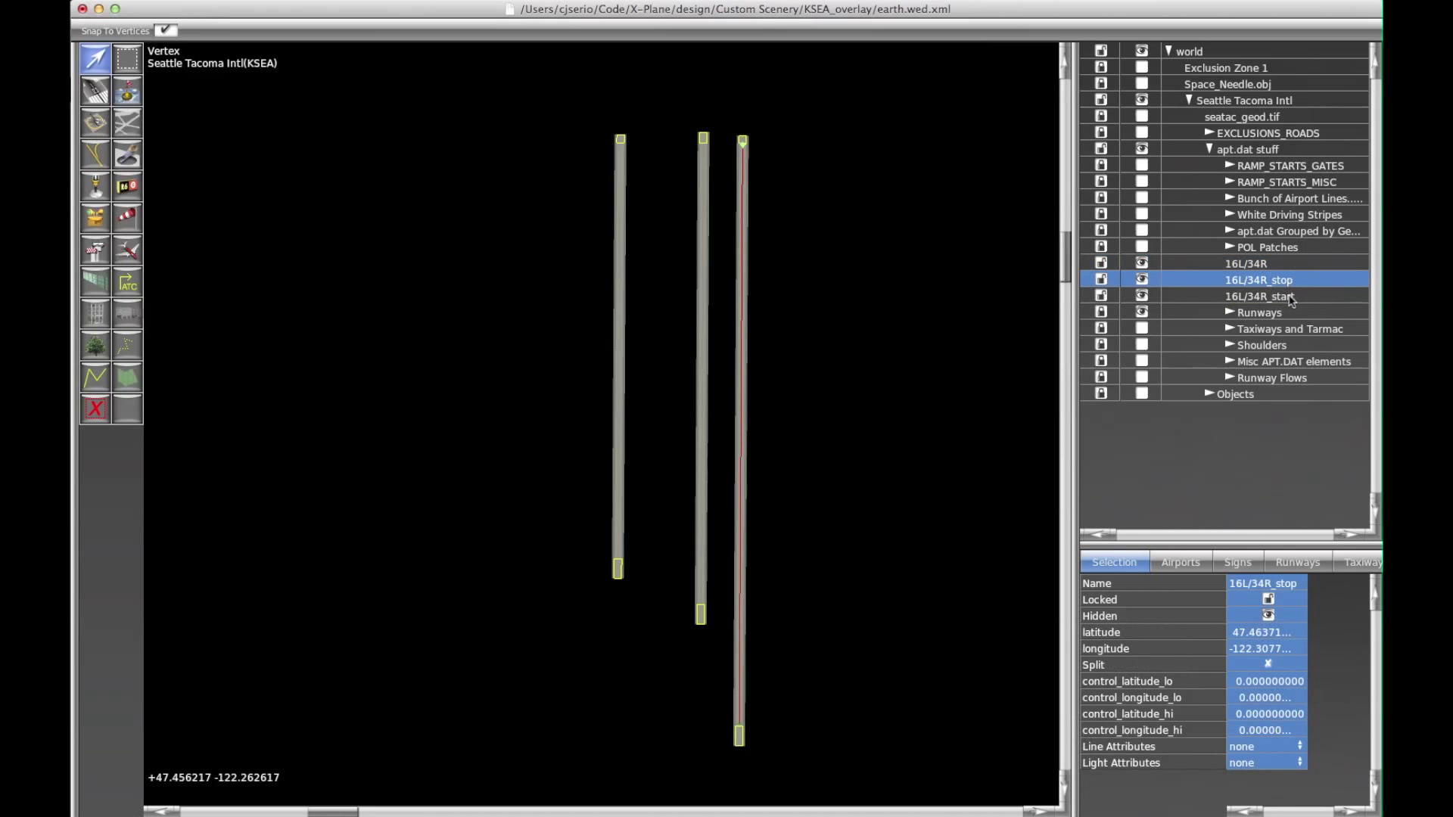
left_click(1260, 299)
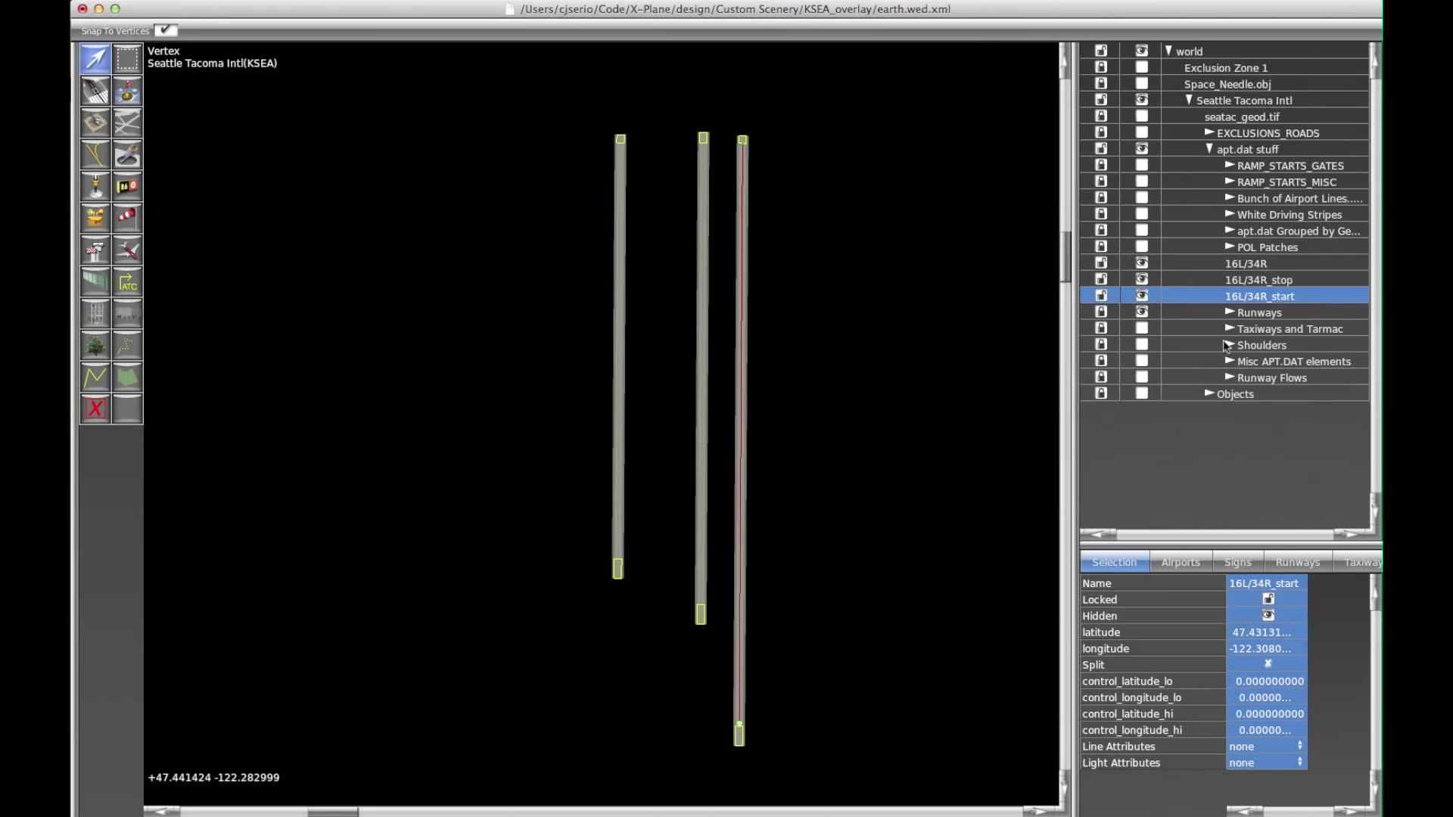
left_click(1252, 279)
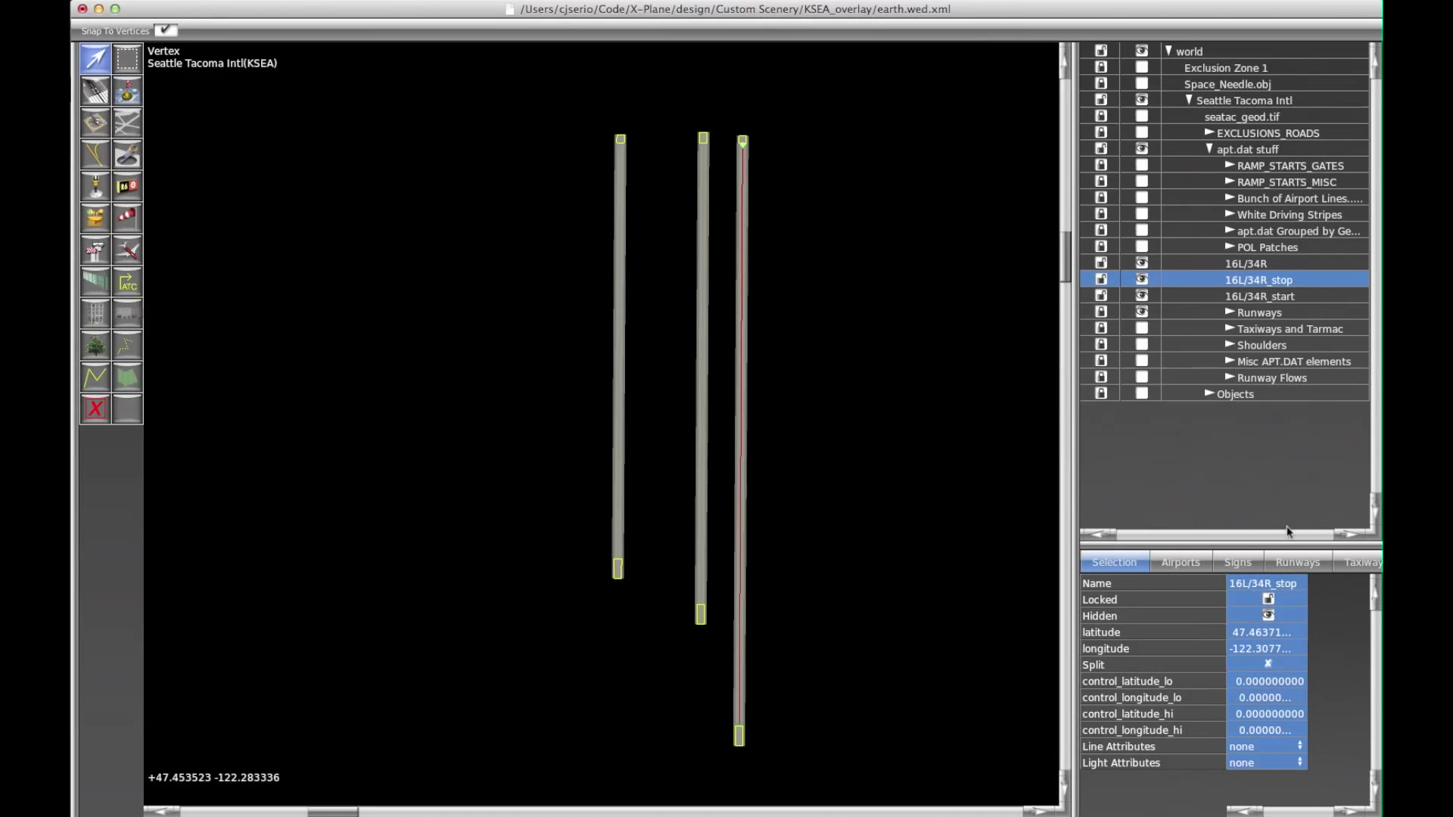
left_click(1256, 266)
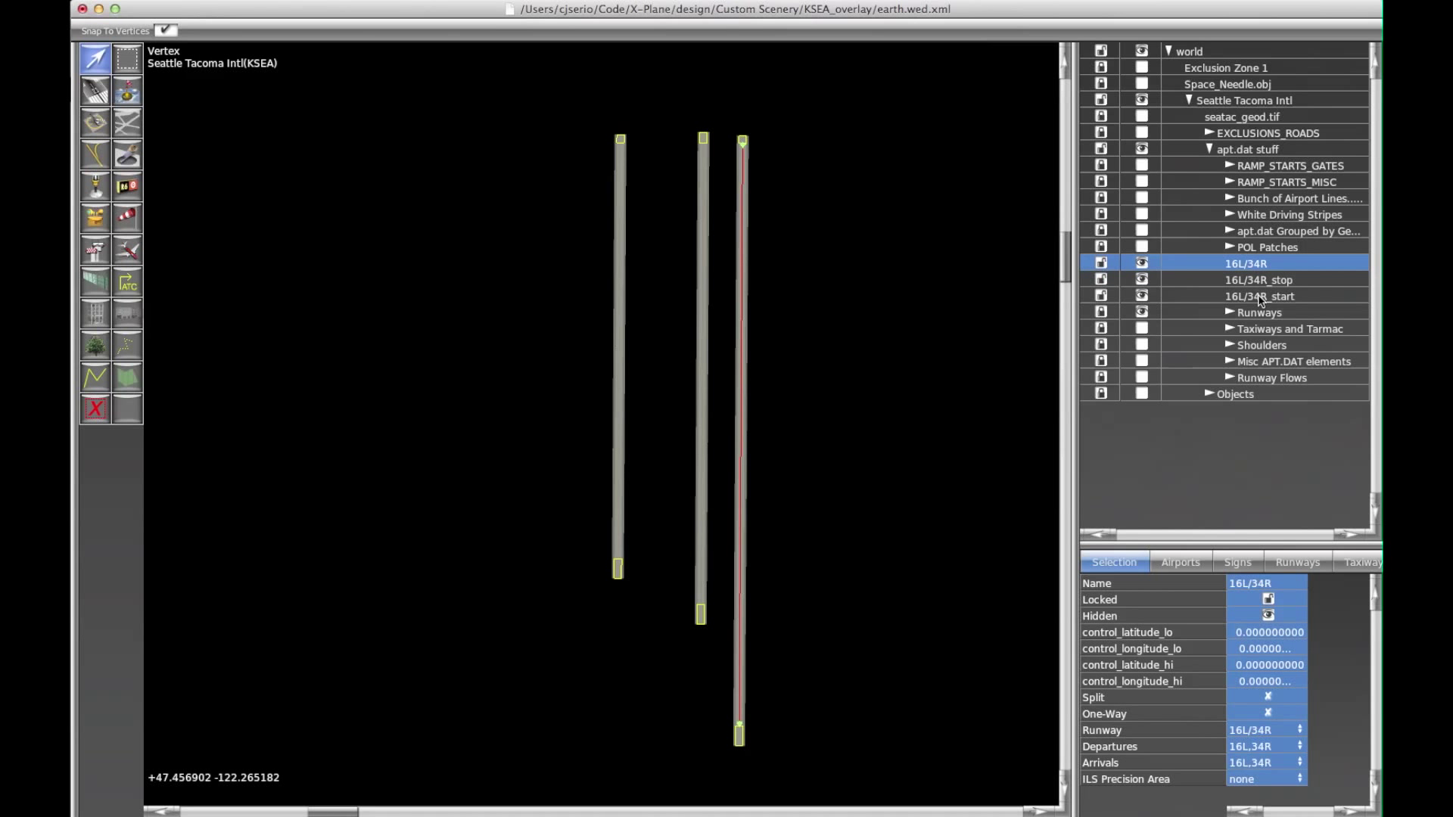
left_click(1261, 297, "shift")
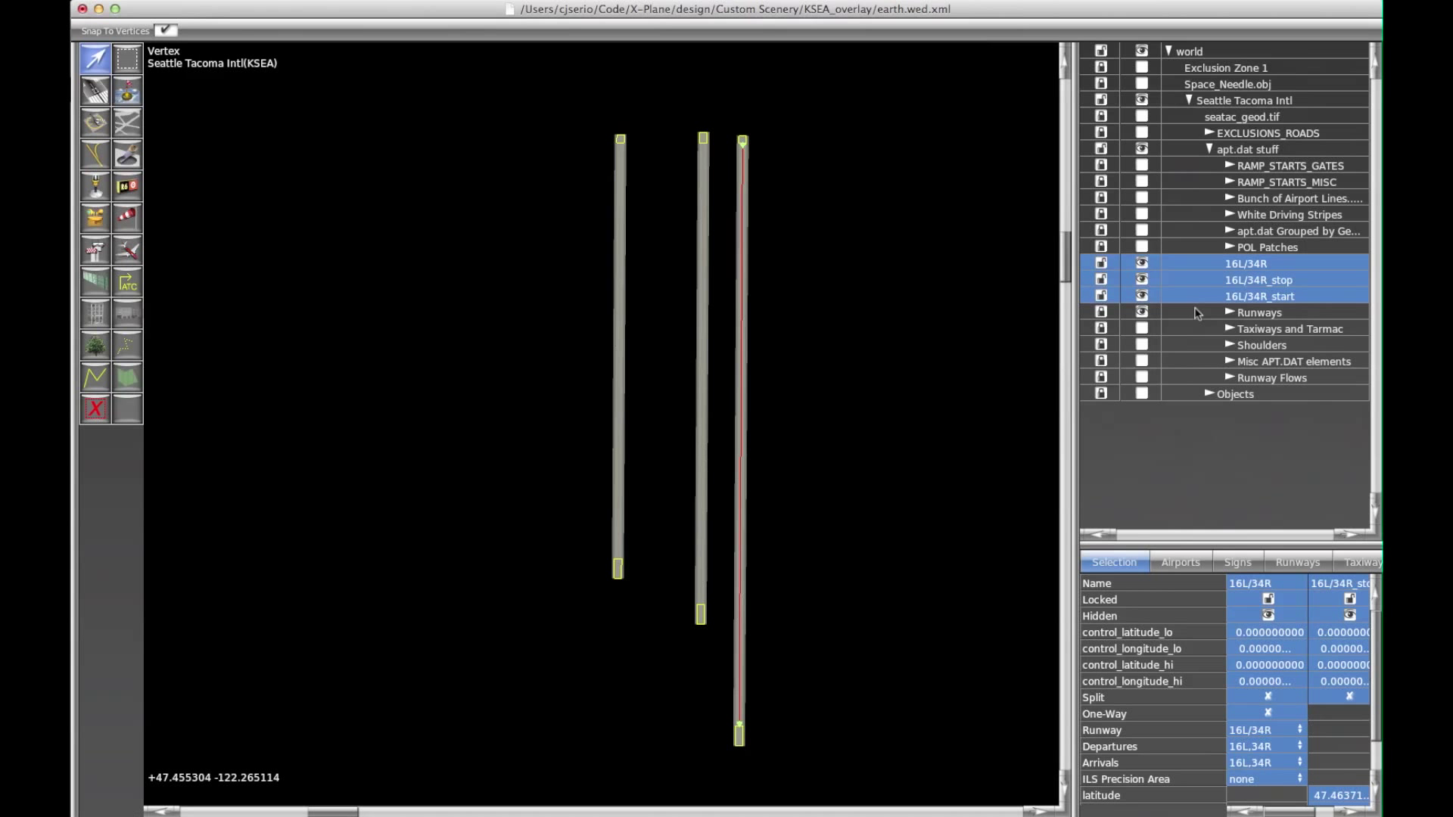
Group the route and its two nodes with Cmd+G and rename the group 'ATC Taxi Network'
key("super+g")
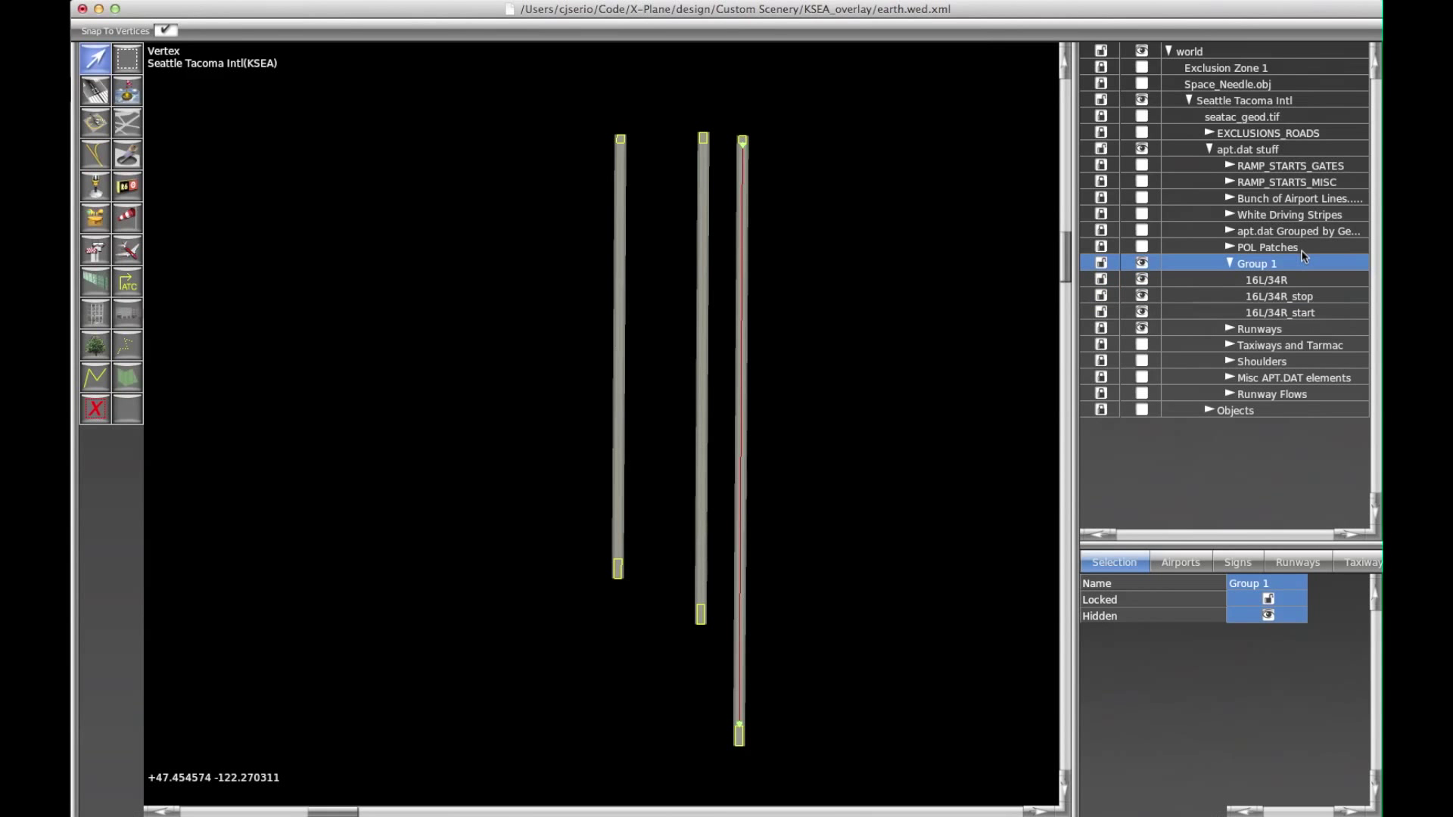
double_click(1268, 265)
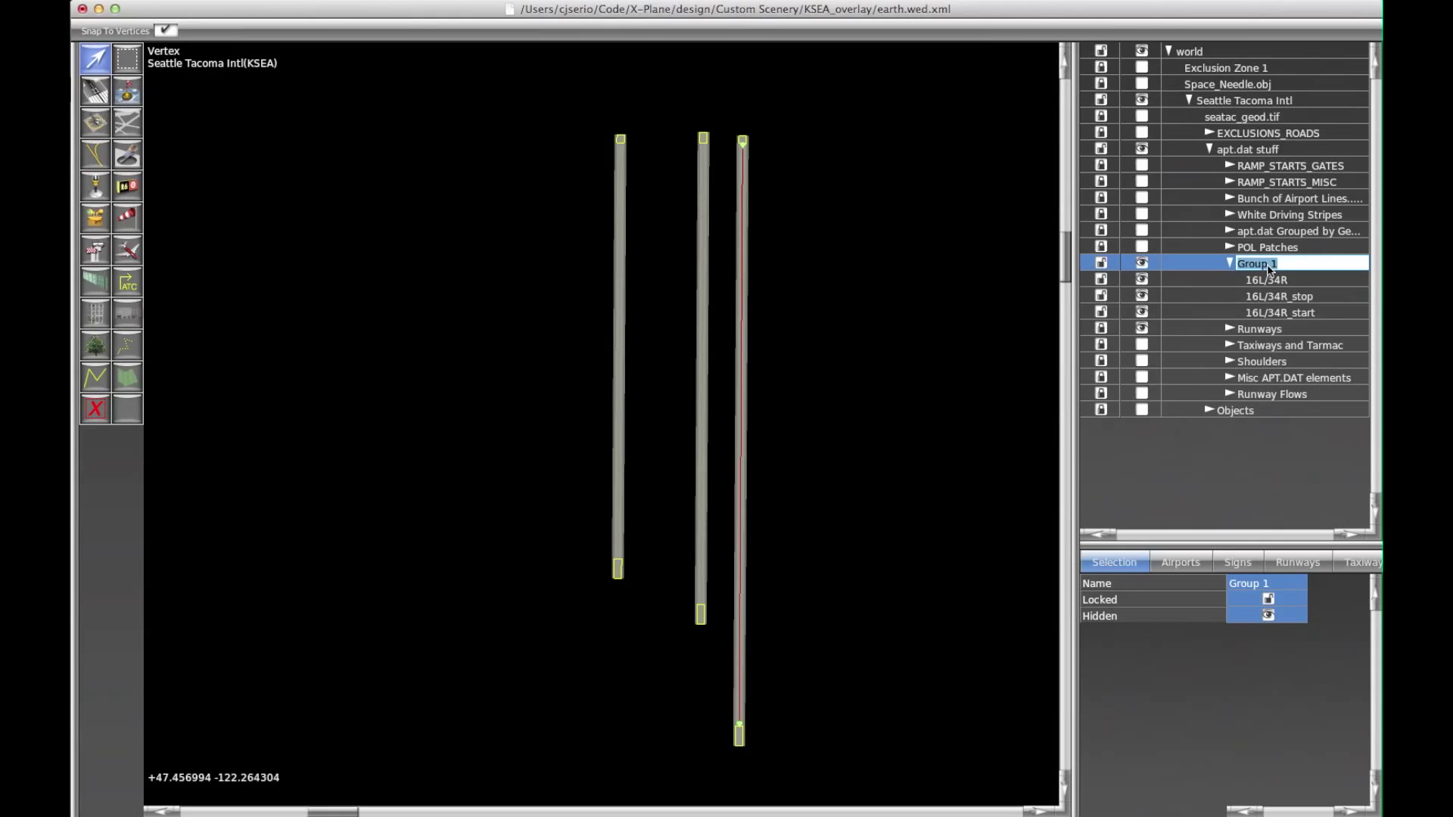
type("ATC Taxi Network")
key("Return")
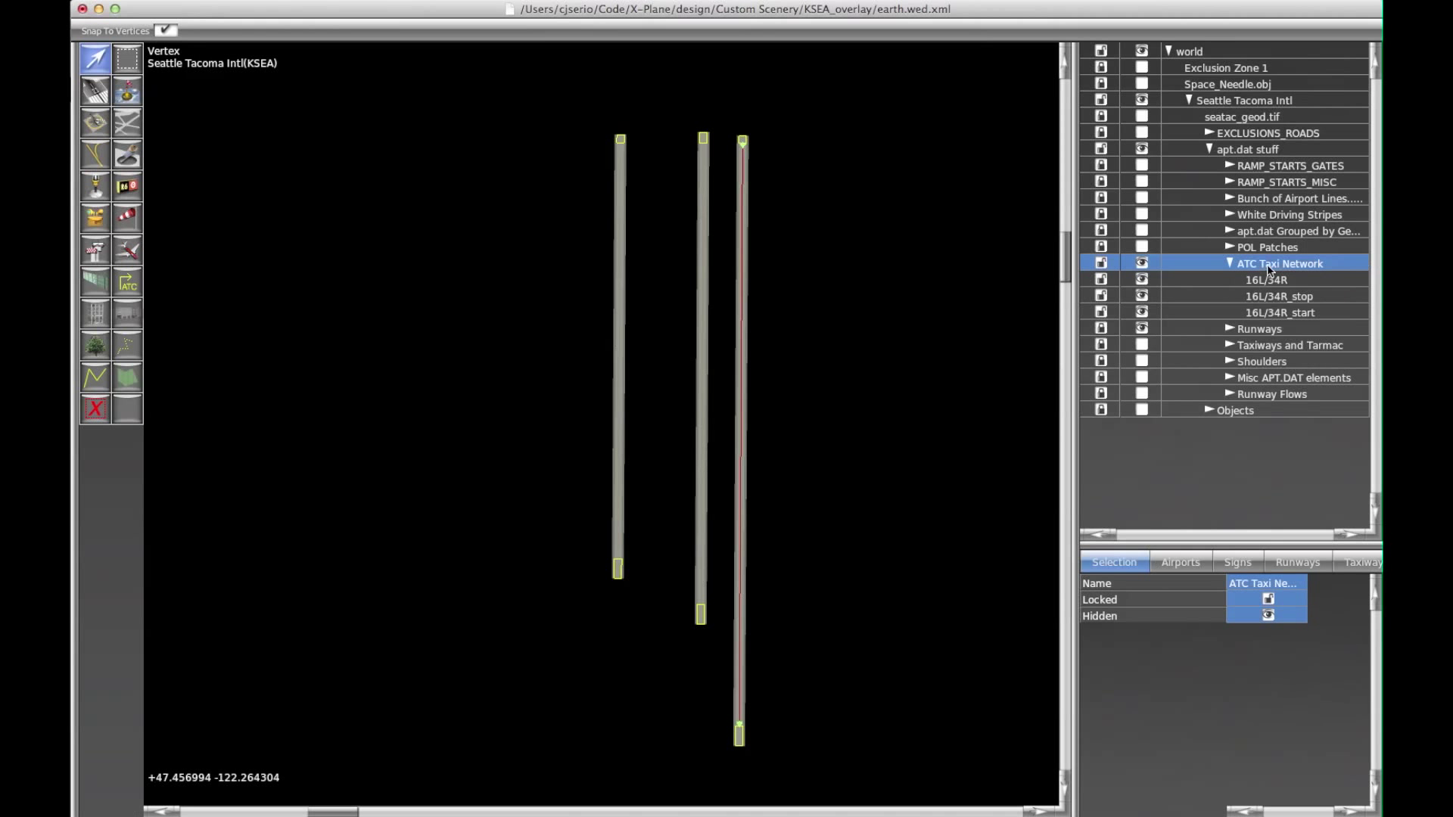
Toggle the ATC Taxi Network group's visibility off and on to verify it
left_click(1142, 264)
left_click(1142, 264)
left_click(1142, 264)
left_click(1141, 263)
left_click(1099, 264)
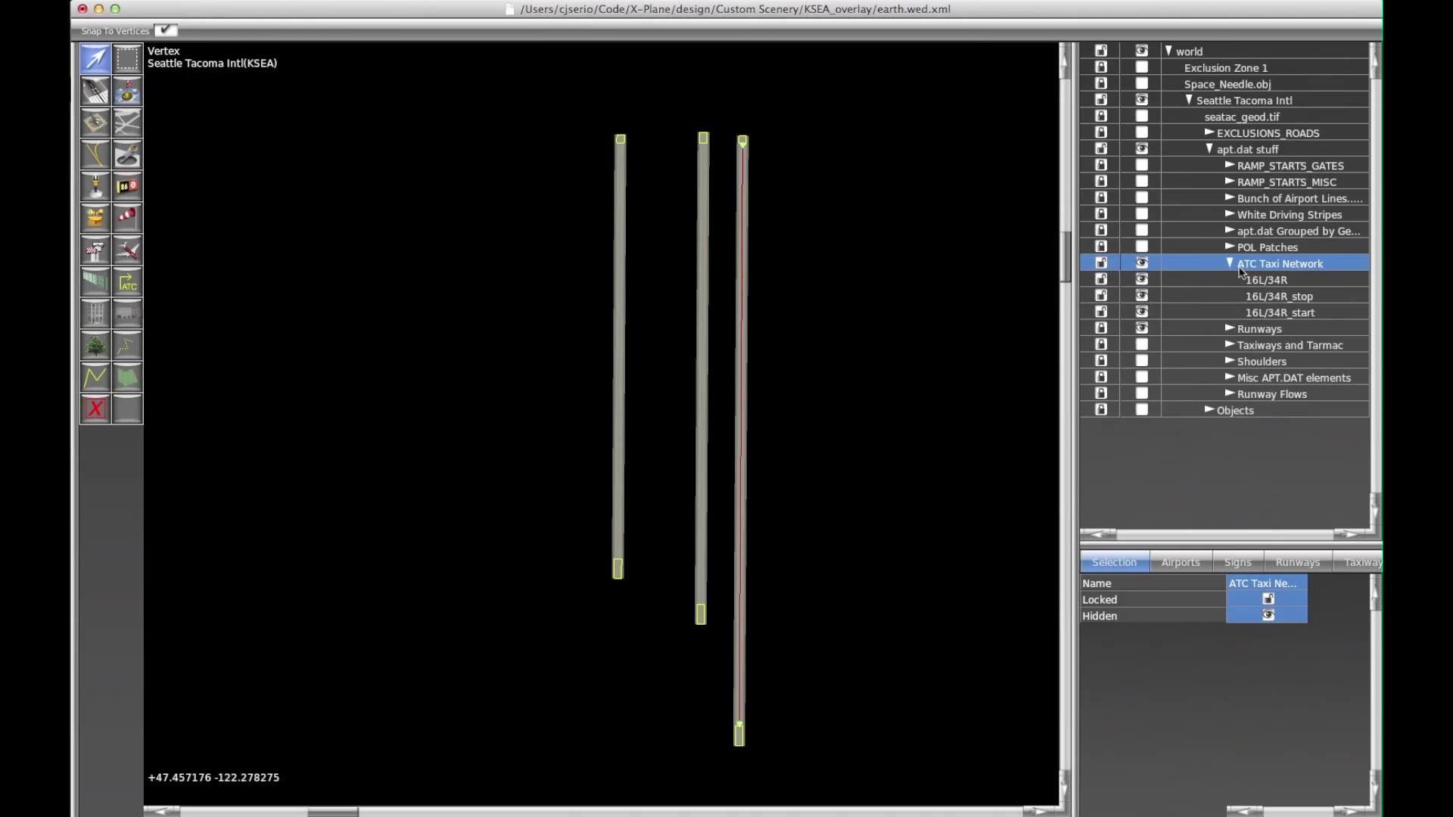